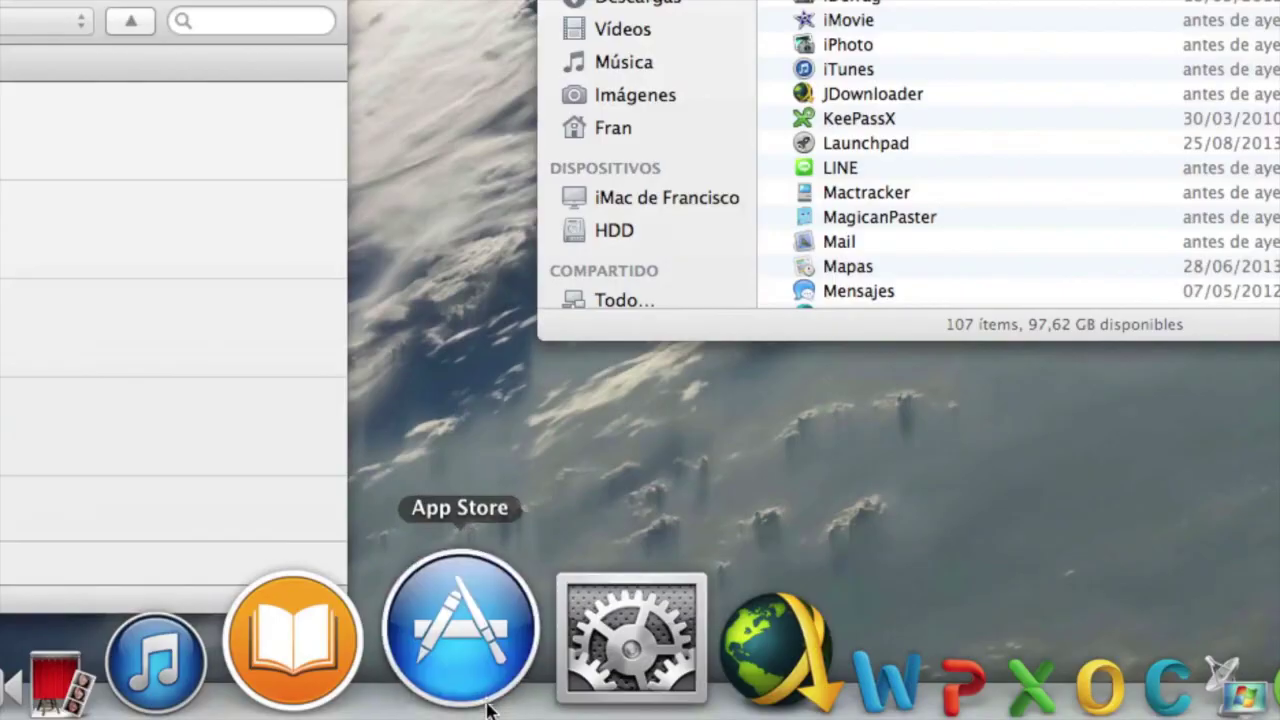
Step: Download the full OS X Mavericks installer from the purchased apps in the App Store, and quit the store
{"action": "left_click", "coordinate": [490, 704]}
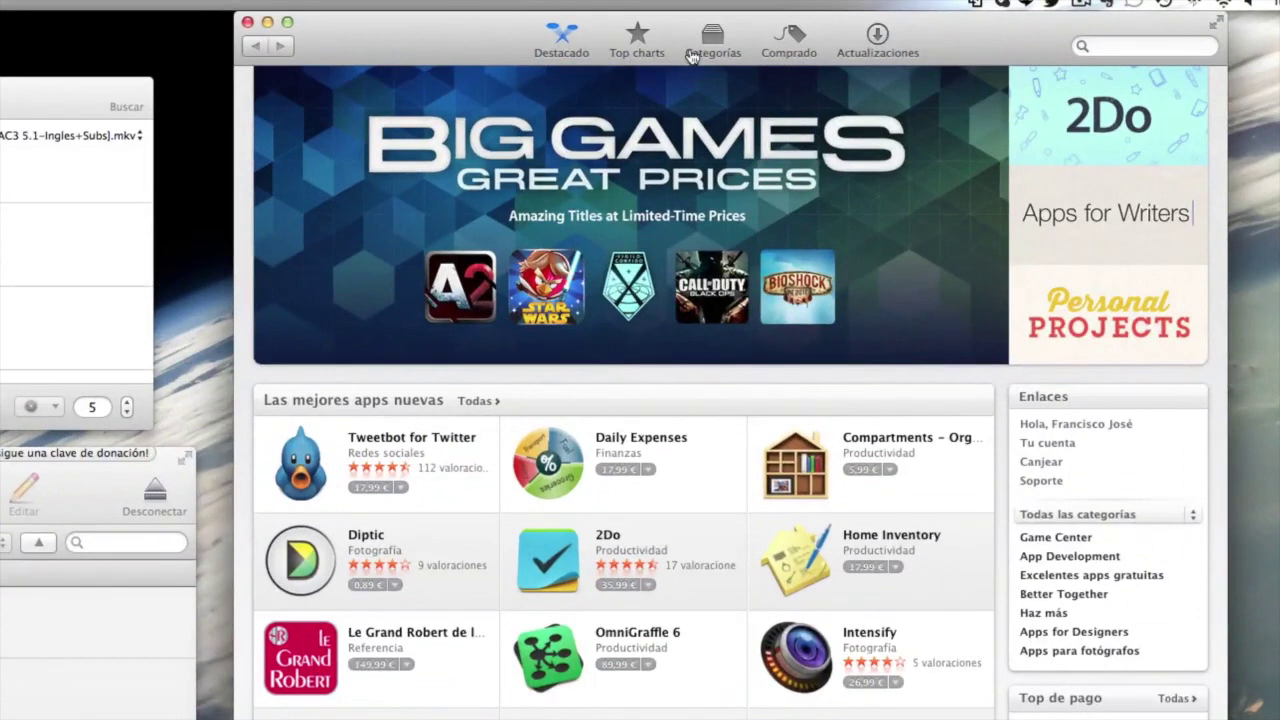
{"action": "left_click", "coordinate": [645, 46]}
{"action": "left_click", "coordinate": [690, 52]}
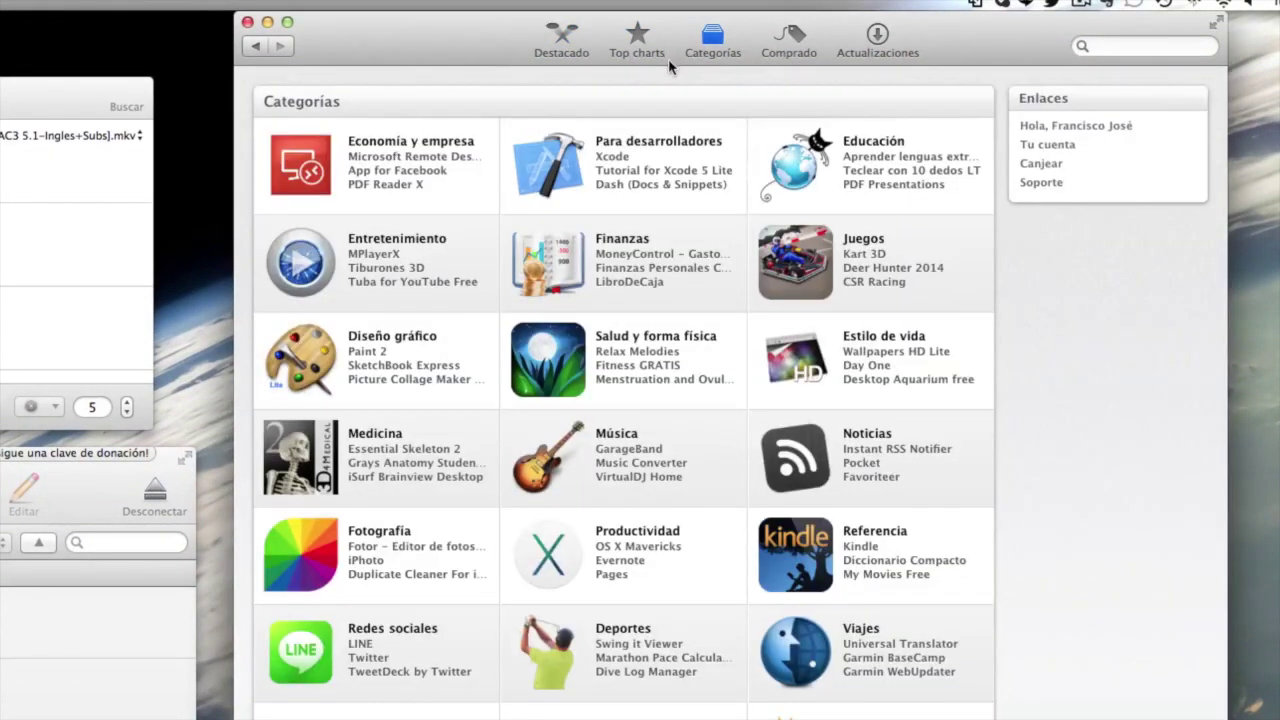
{"action": "left_click", "coordinate": [803, 45]}
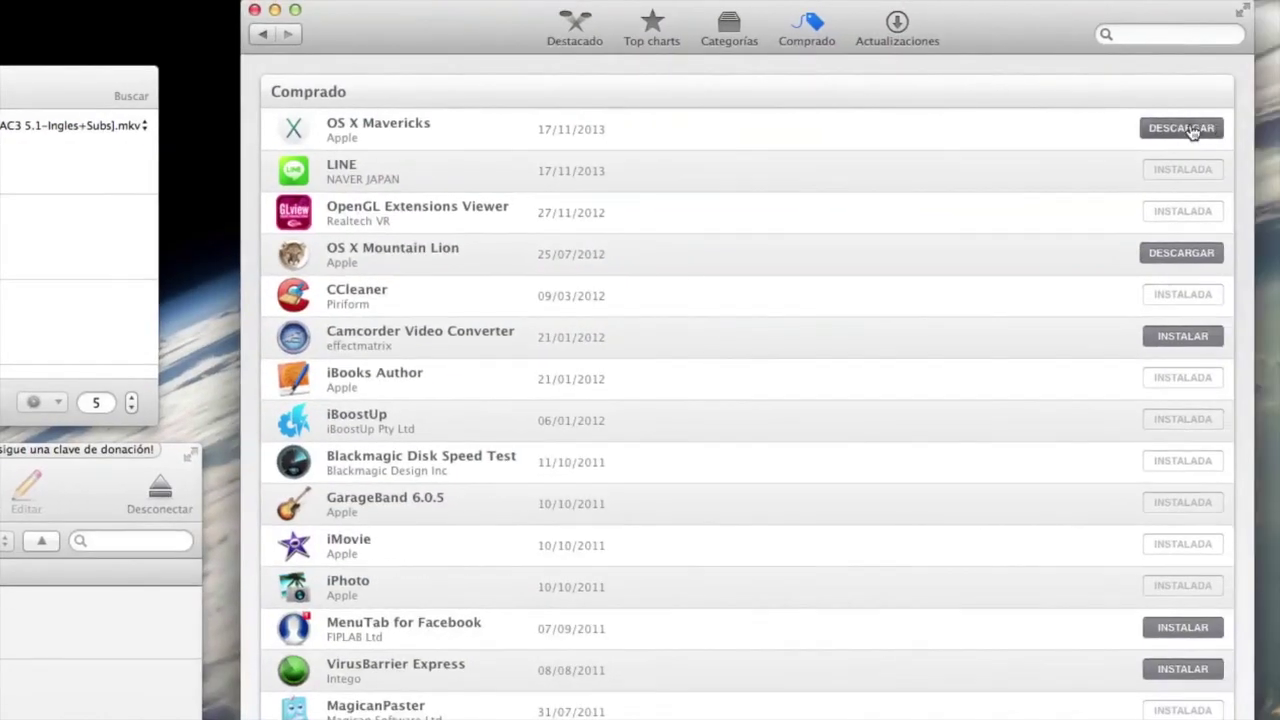
{"action": "left_click", "coordinate": [1235, 134]}
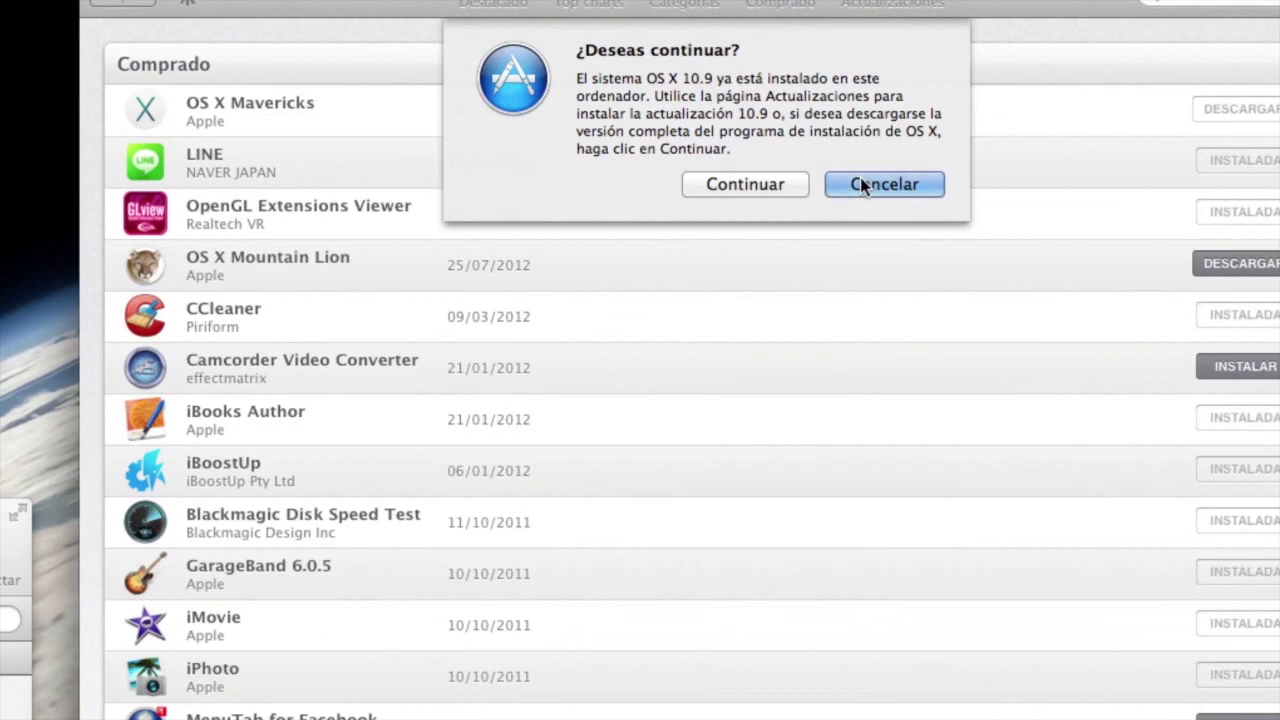
{"action": "left_click", "coordinate": [765, 190]}
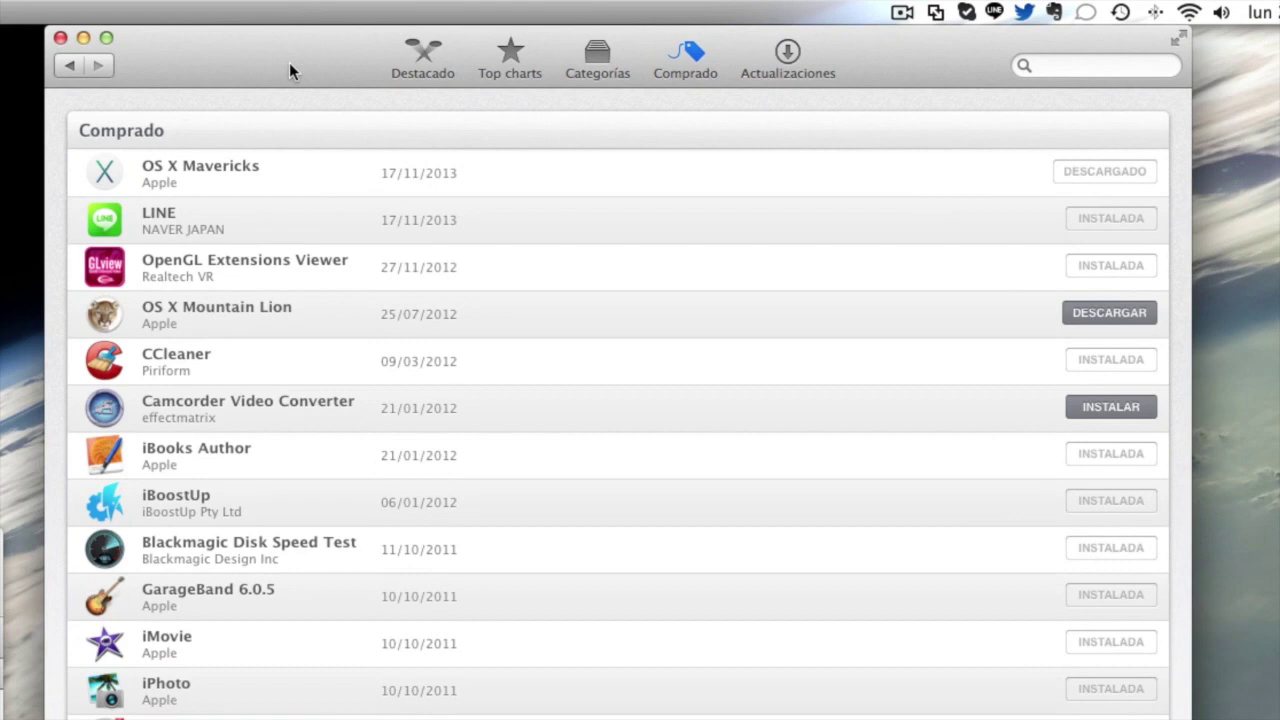
{"action": "key", "text": "super+q"}
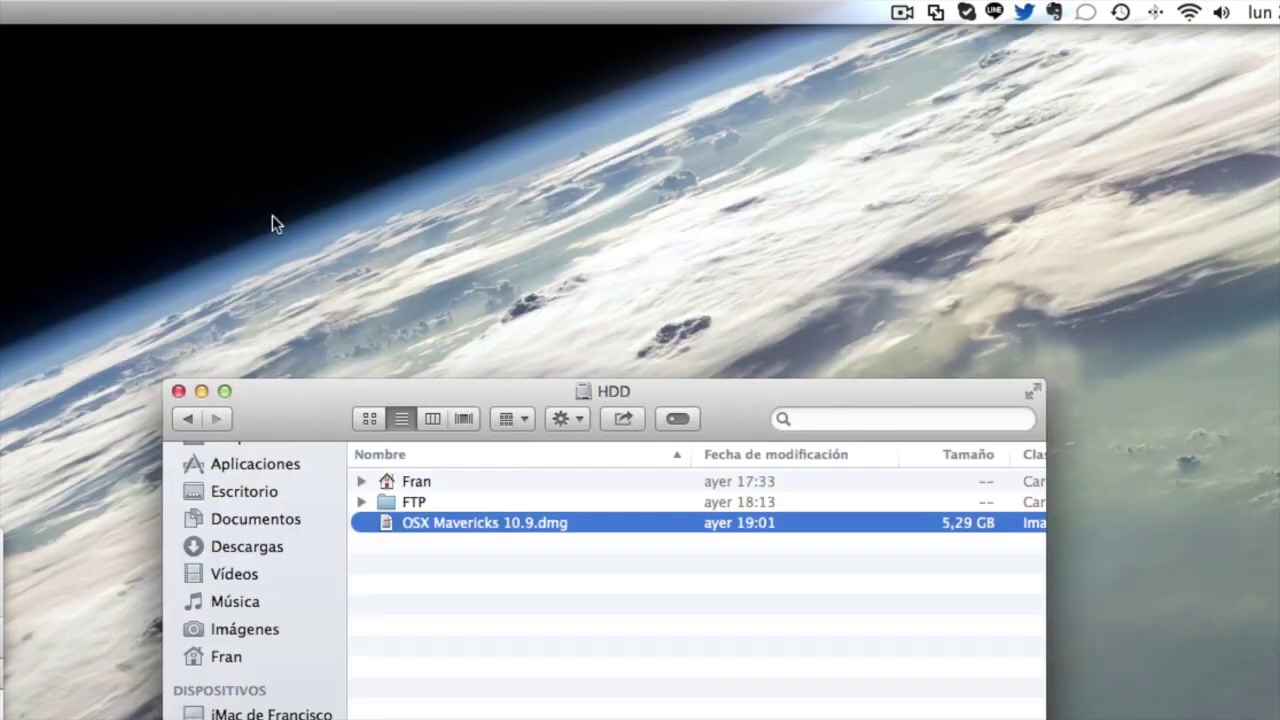
Step: Show the package contents of Instalar OS X Mavericks in the Aplicaciones folder
{"action": "left_click", "coordinate": [270, 500]}
{"action": "left_click", "coordinate": [266, 465]}
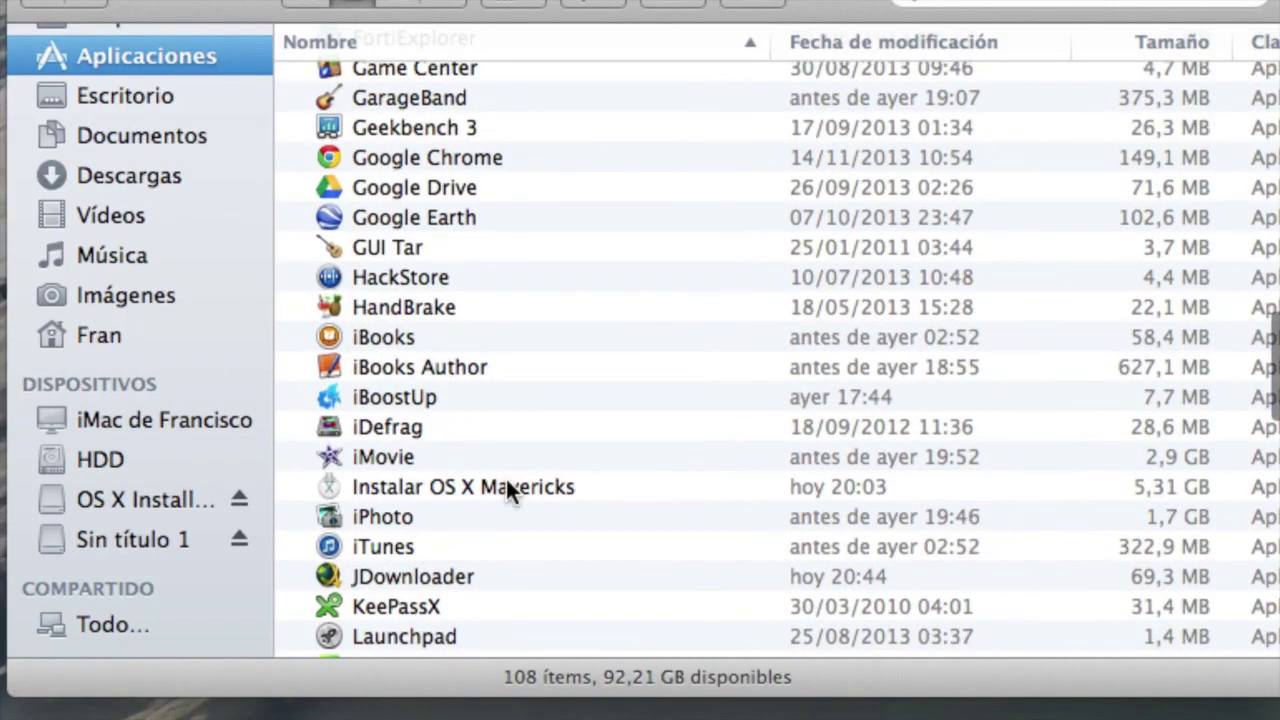
{"action": "left_click", "coordinate": [503, 483]}
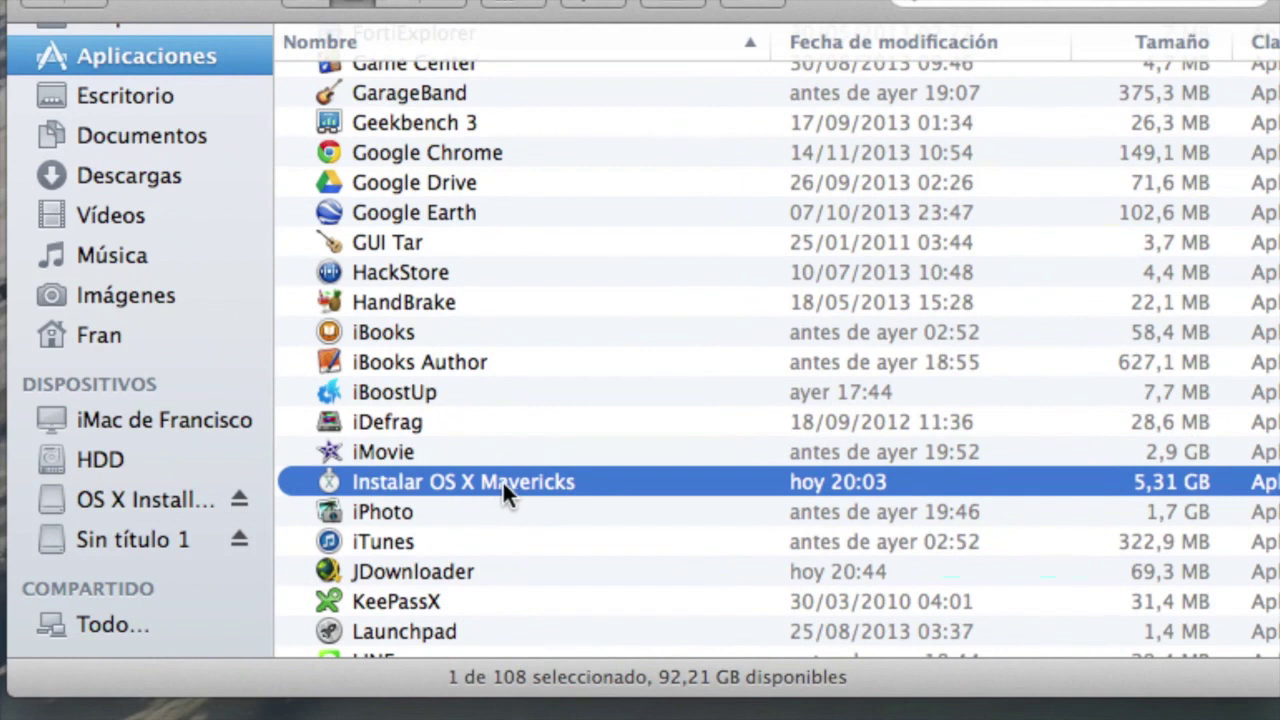
{"action": "right_click", "coordinate": [497, 480]}
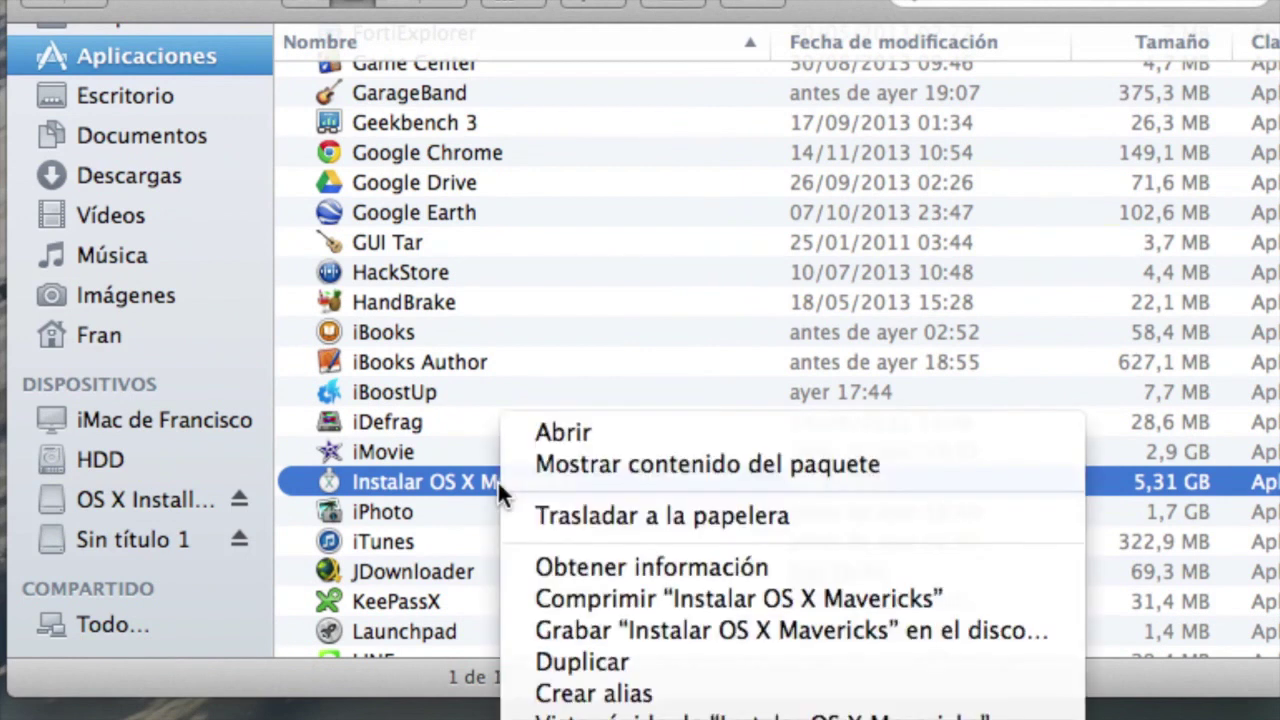
{"action": "left_click", "coordinate": [622, 472]}
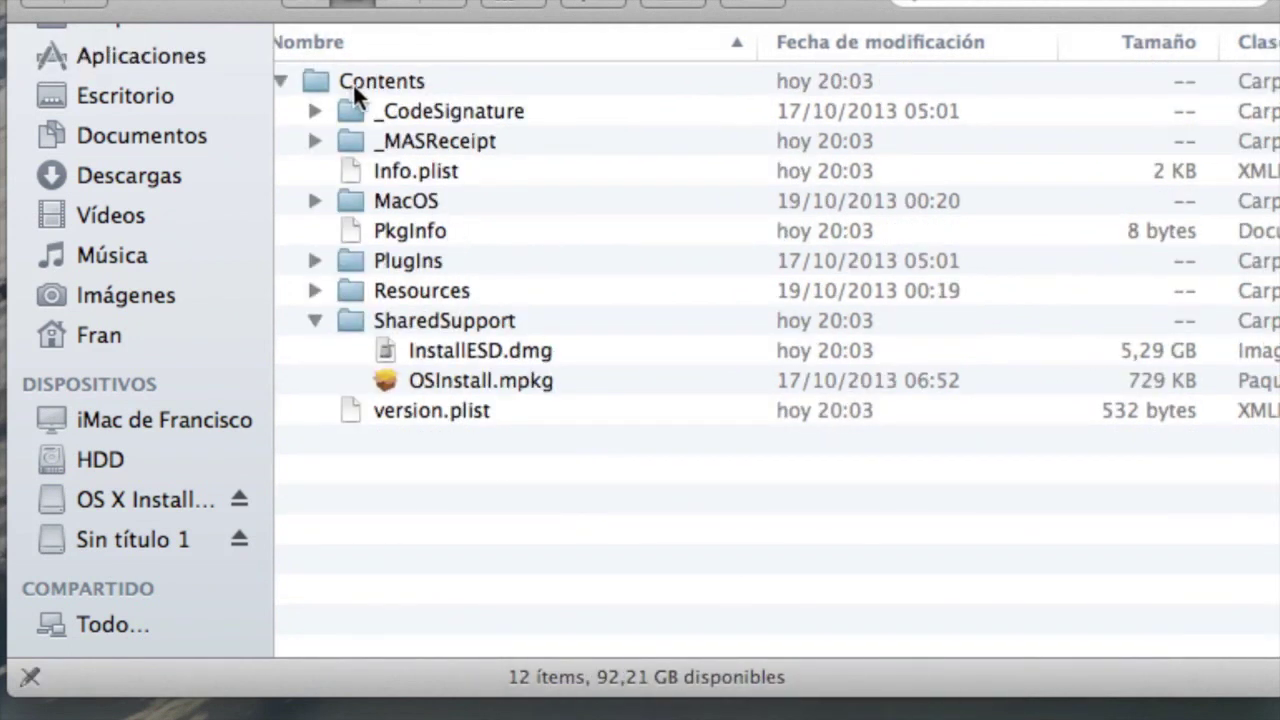
Step: Eject the mounted OS X Install ESD volume and mount InstallESD.dmg from the package's Contents/SharedSupport folder
{"action": "left_click", "coordinate": [362, 88]}
{"action": "left_click", "coordinate": [468, 324]}
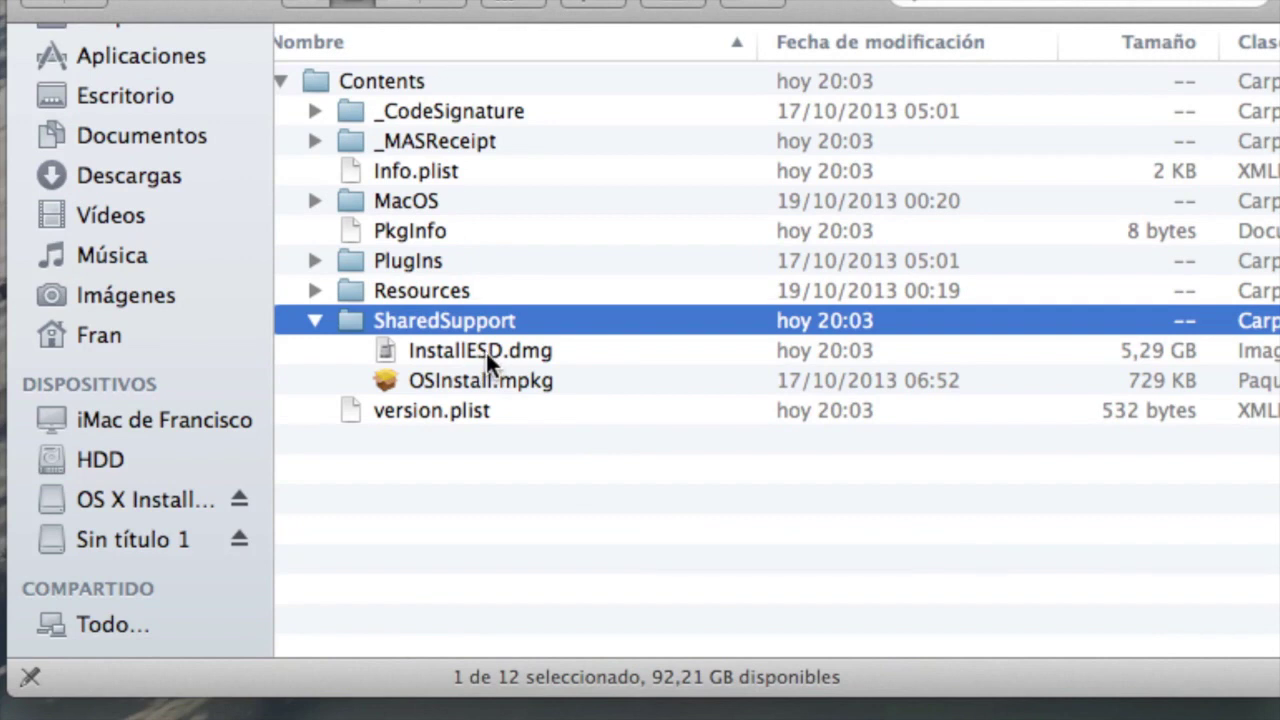
{"action": "left_click", "coordinate": [490, 356]}
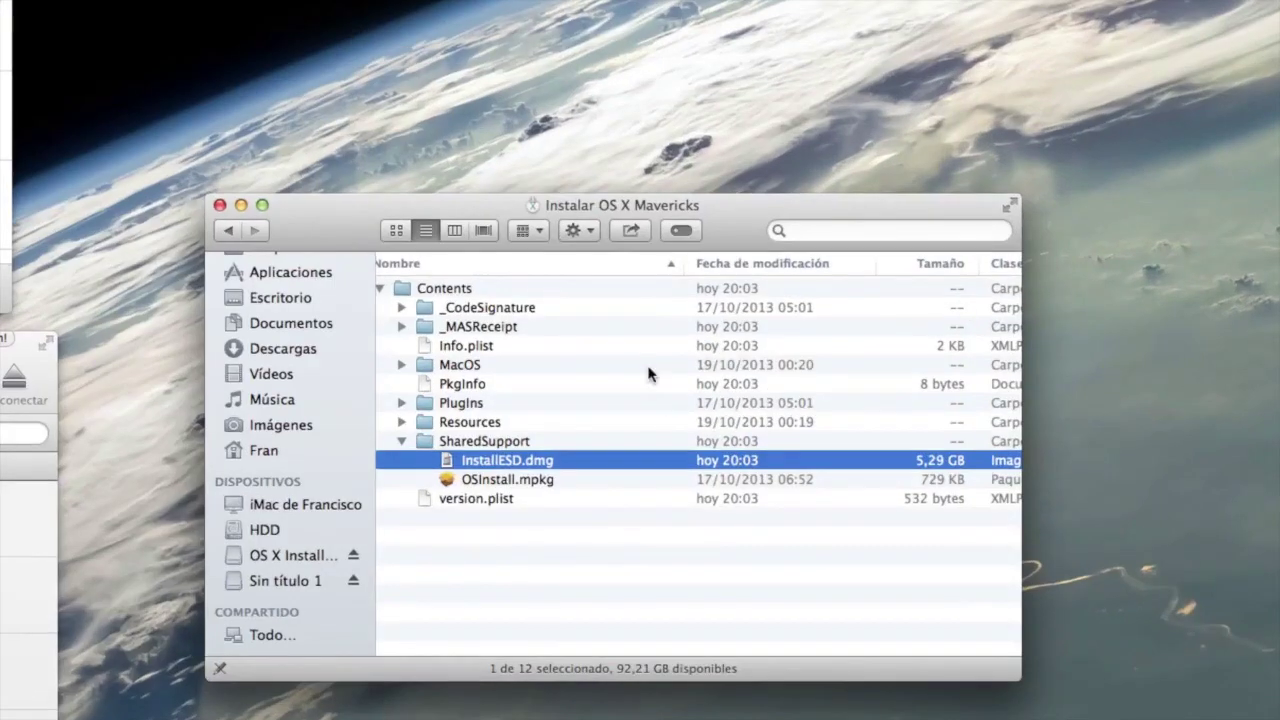
{"action": "left_click", "coordinate": [354, 556]}
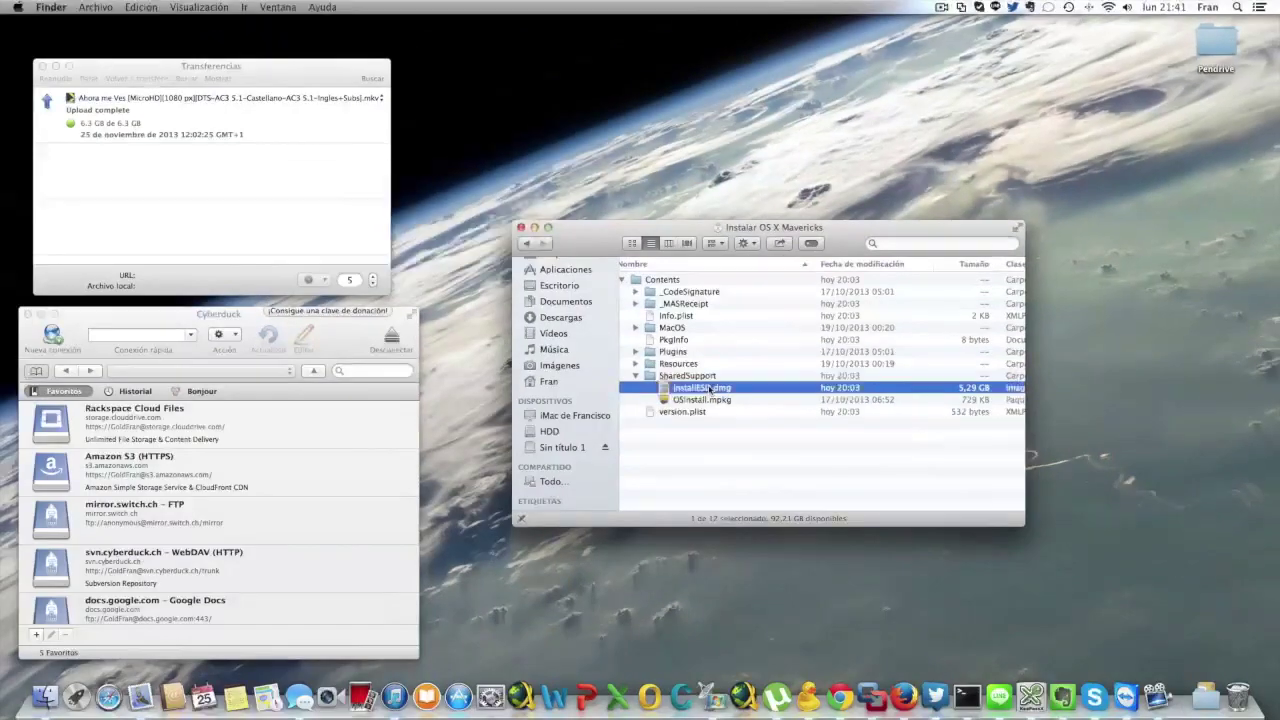
{"action": "double_click", "coordinate": [503, 460]}
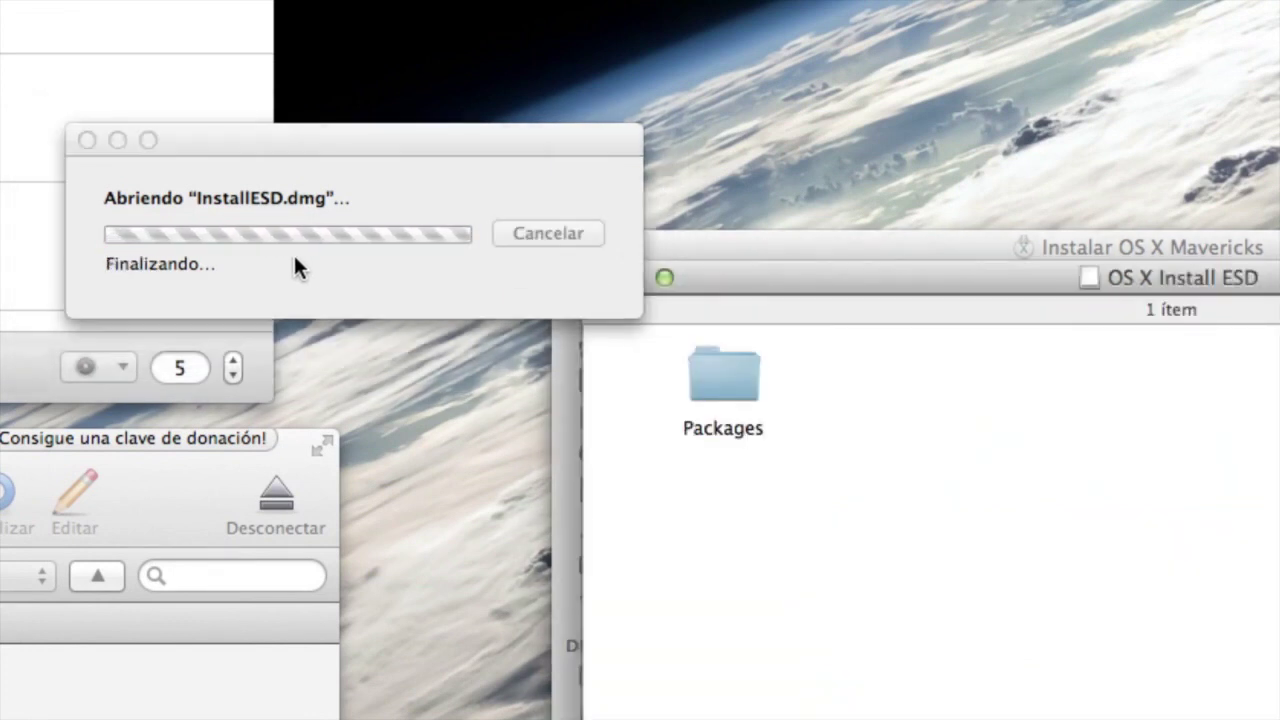
Step: Inspect the Packages folder on the mounted OS X Install ESD volume, and close the volume's windows
{"action": "double_click", "coordinate": [752, 373]}
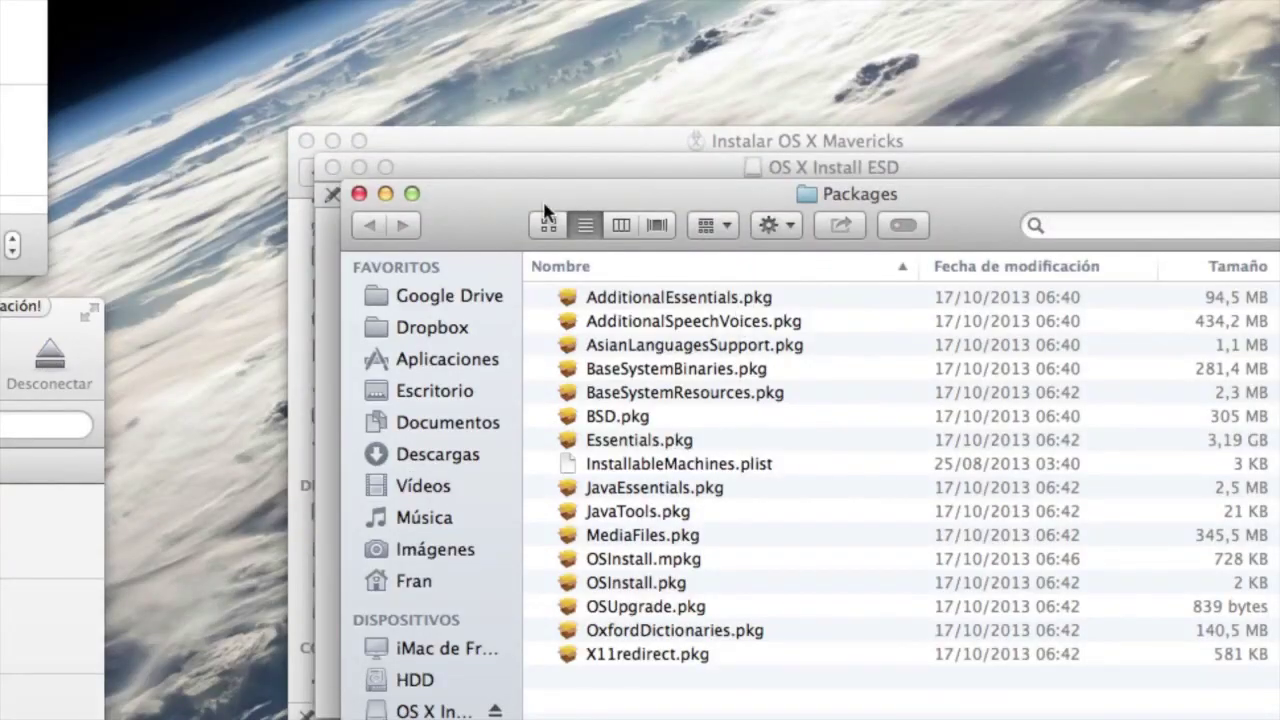
{"action": "left_click", "coordinate": [359, 193]}
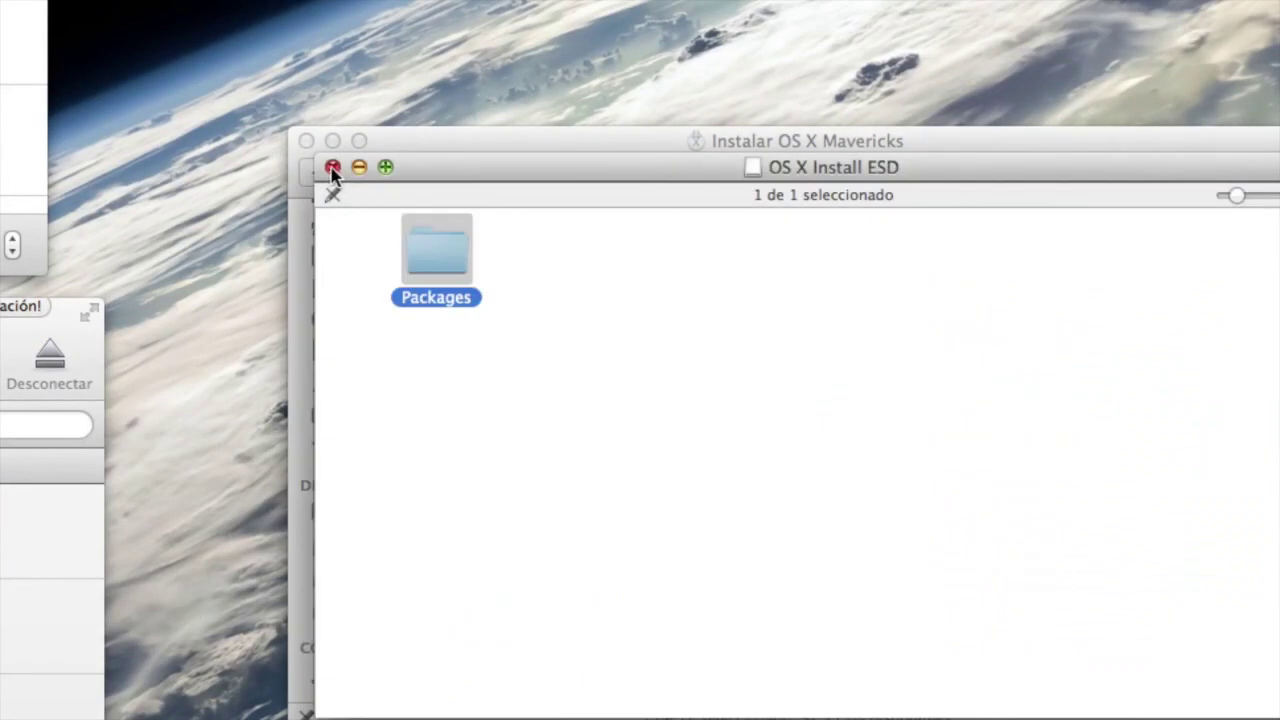
{"action": "left_click", "coordinate": [333, 168]}
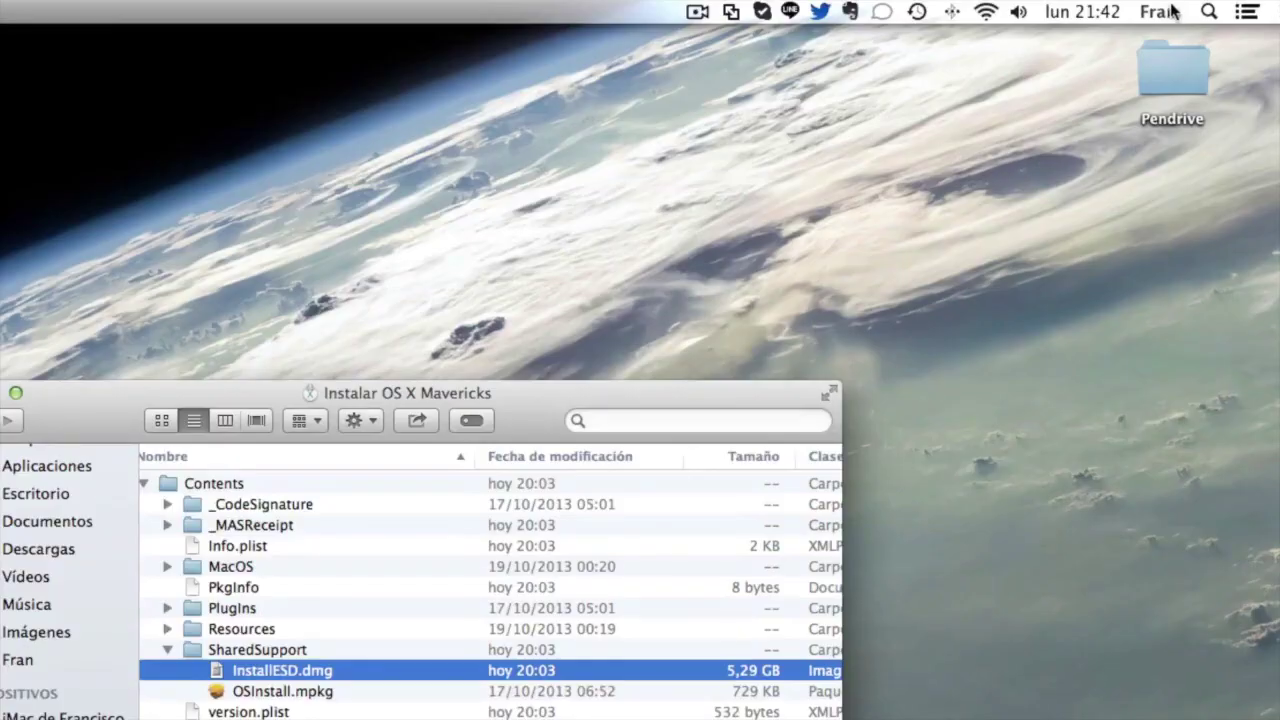
Step: Search the system for "utili" and launch Utilidad de Discos
{"action": "left_click", "coordinate": [1209, 11]}
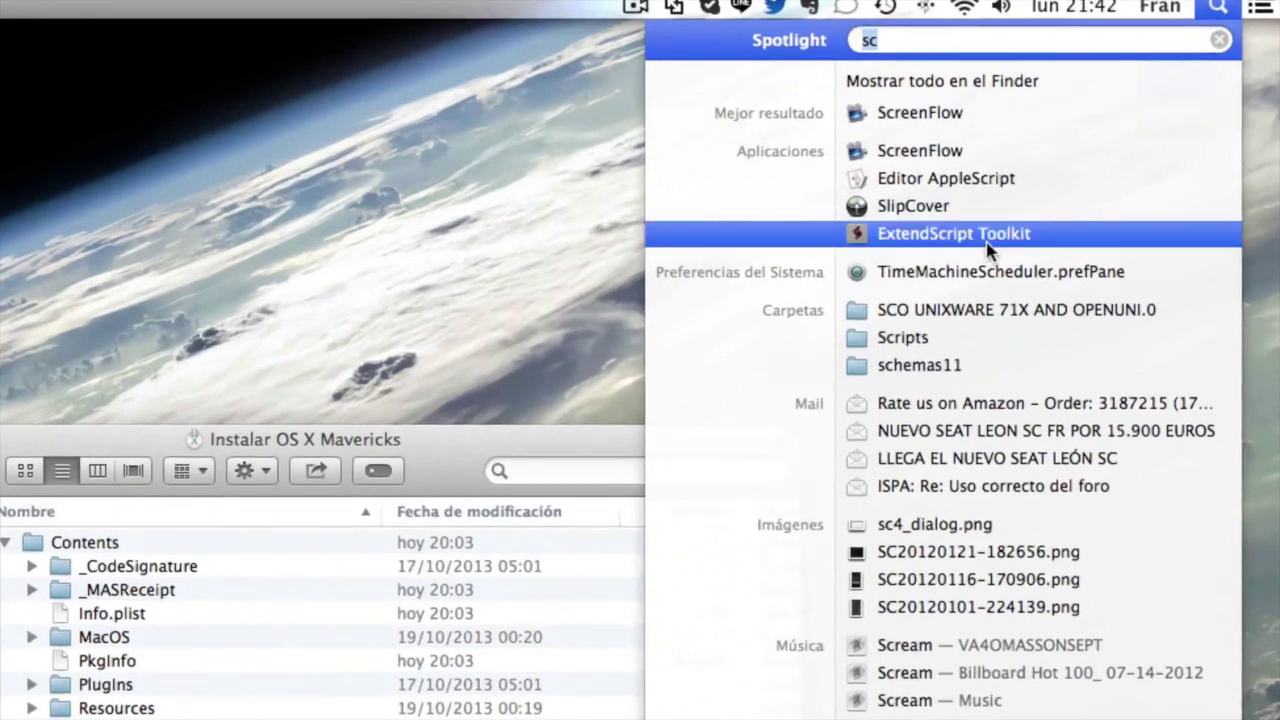
{"action": "type", "text": "utili"}
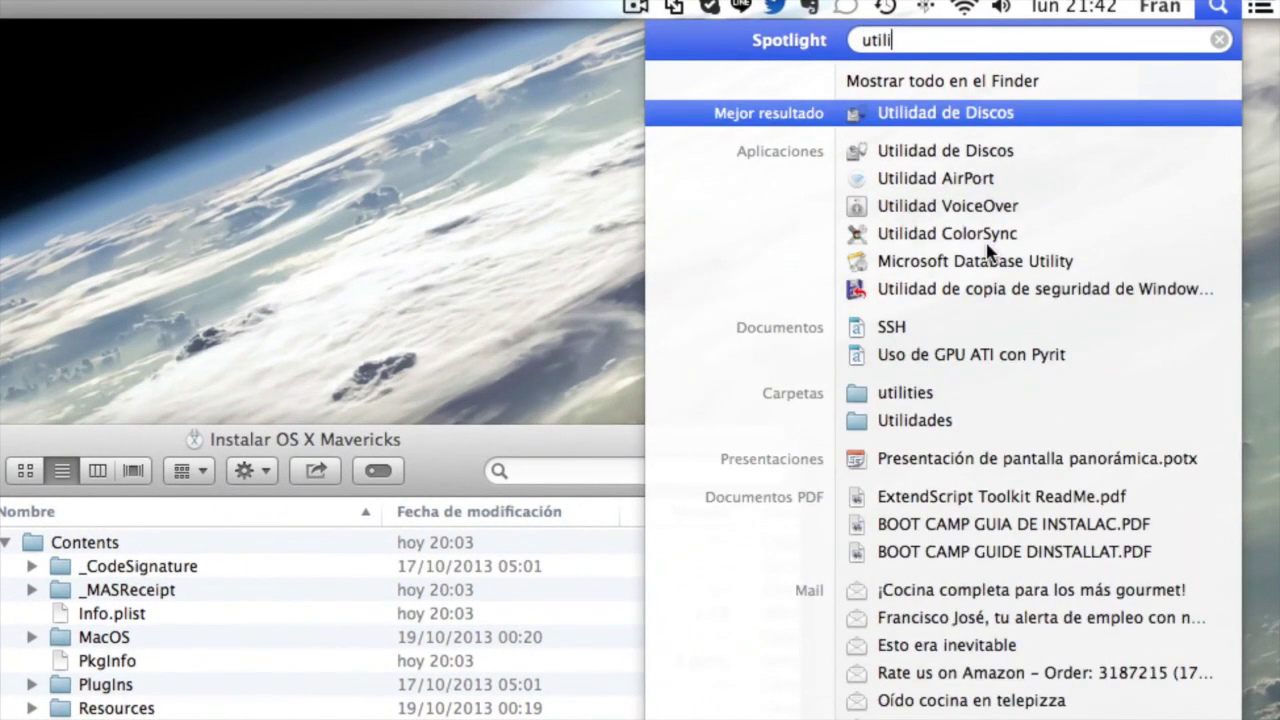
{"action": "key", "text": "Return"}
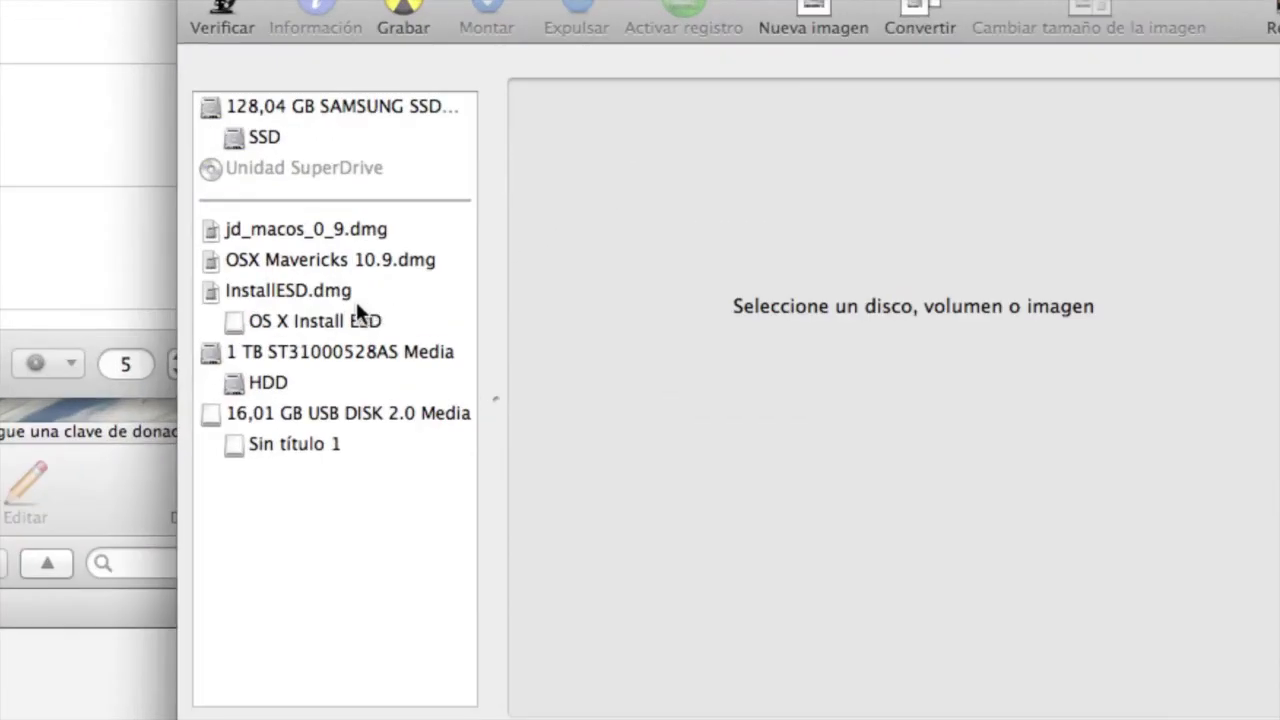
Step: Erase the 16,01 GB USB disk with the Mac OS Plus (con registro) format and the name Sin título
{"action": "left_click", "coordinate": [328, 410]}
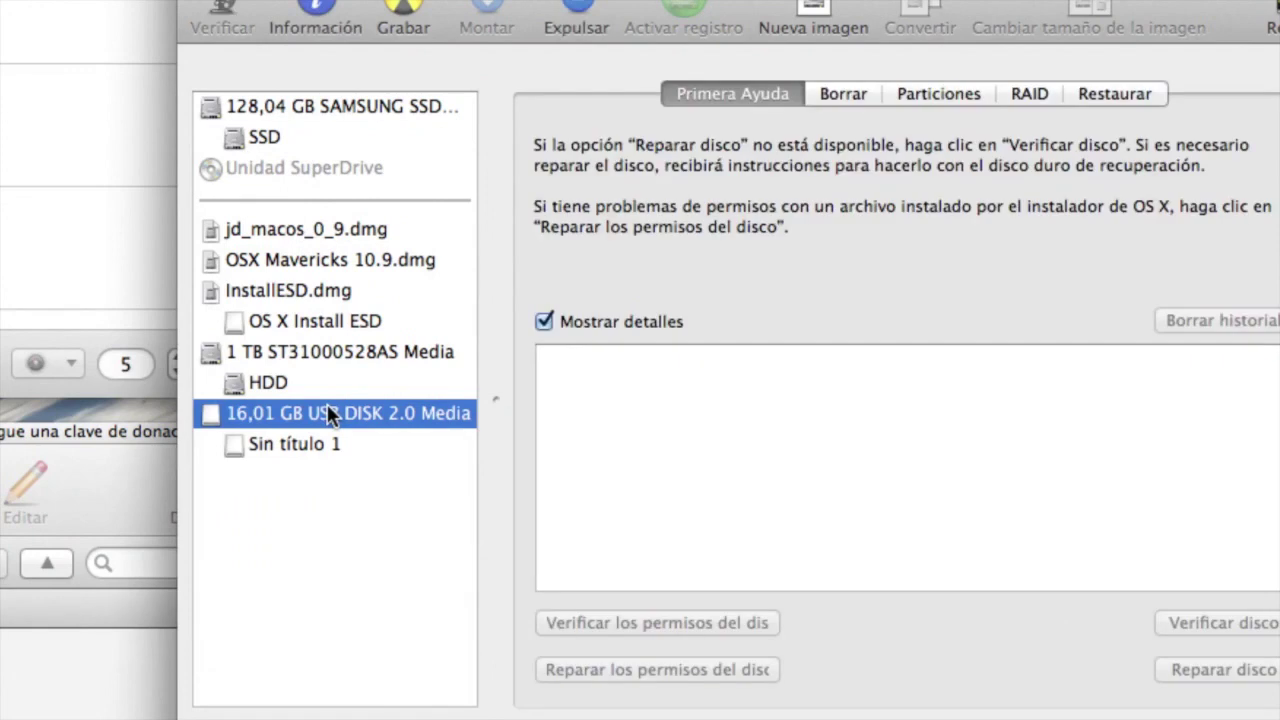
{"action": "left_click", "coordinate": [832, 90]}
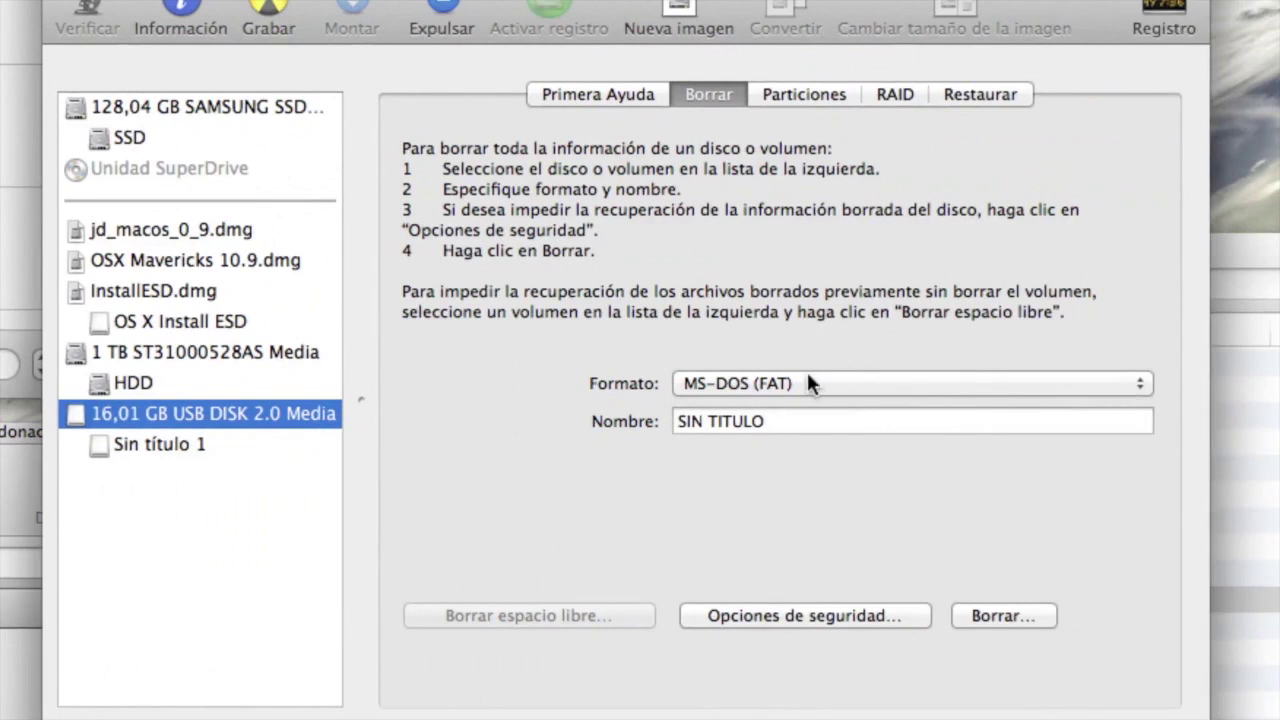
{"action": "left_click", "coordinate": [940, 378]}
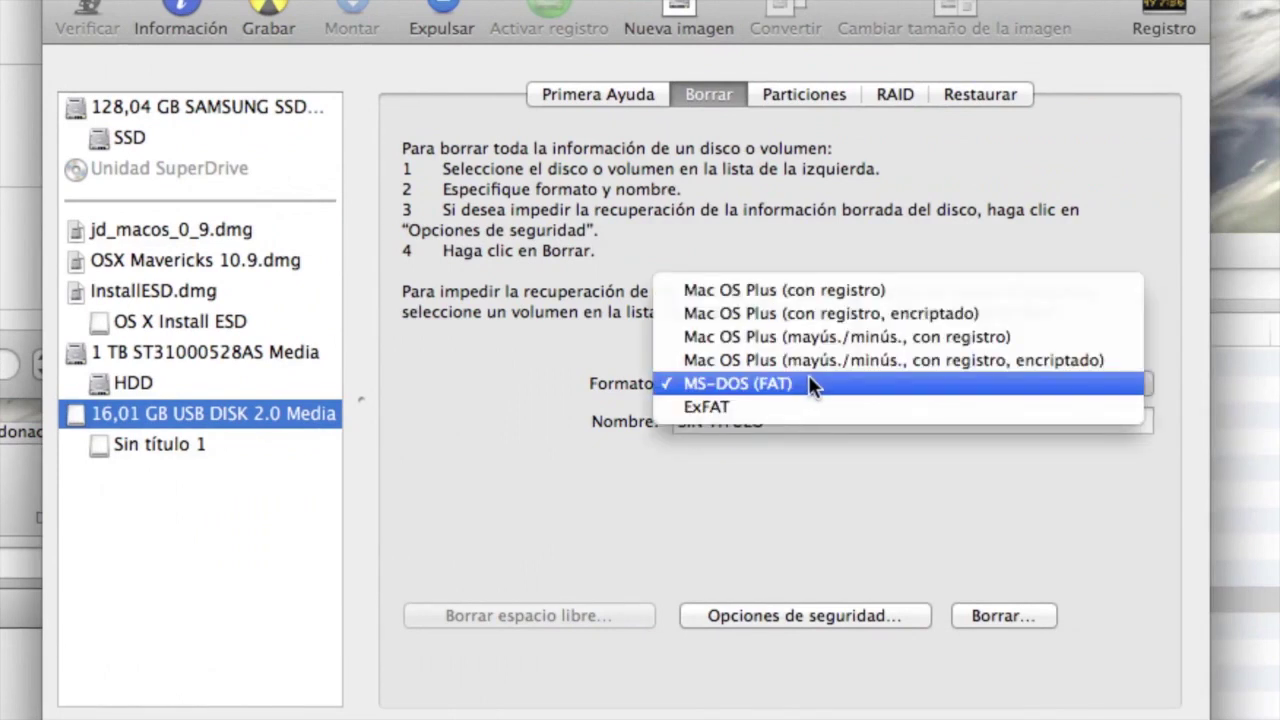
{"action": "left_click", "coordinate": [829, 291]}
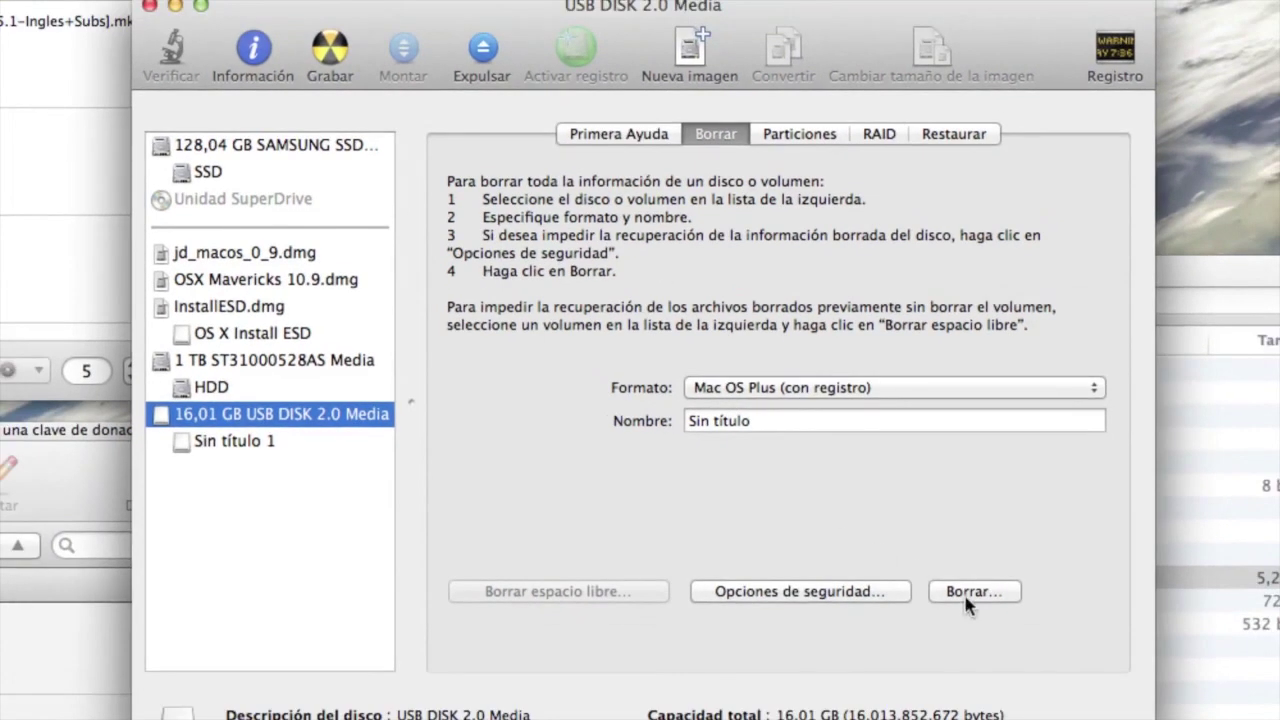
{"action": "left_click", "coordinate": [992, 620]}
{"action": "left_click", "coordinate": [845, 303]}
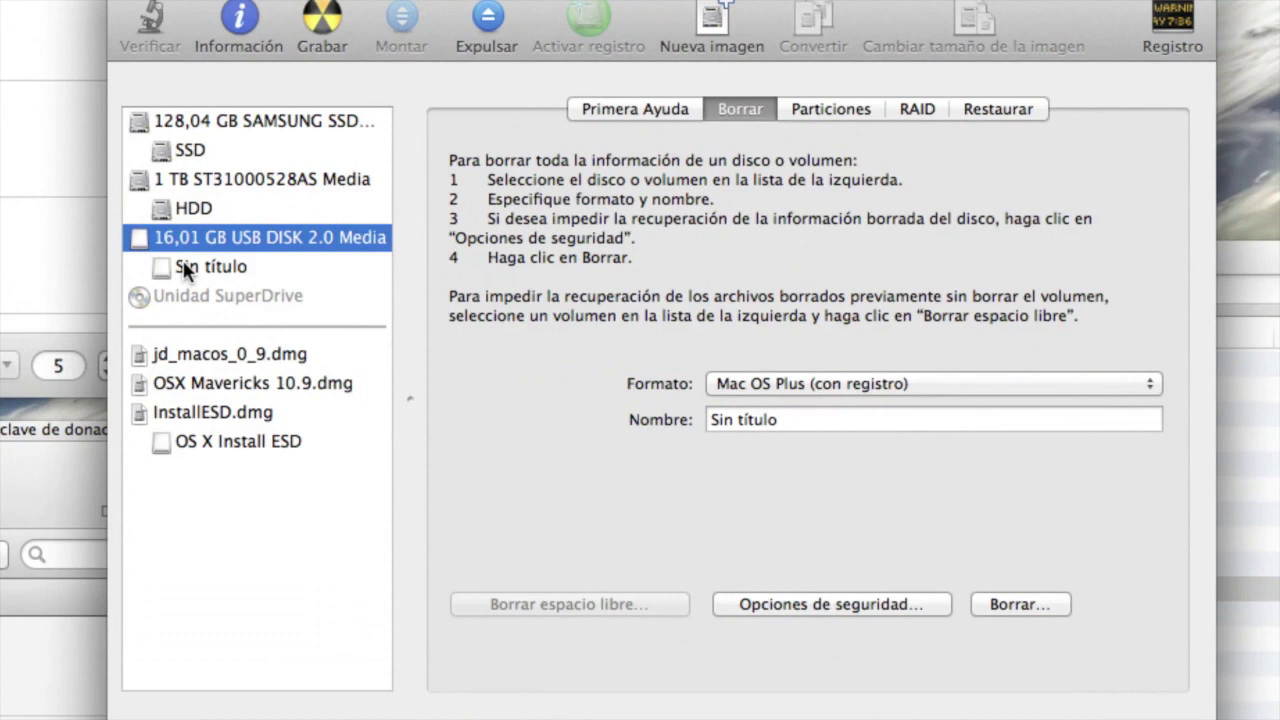
Step: Select the USB disk's Sin título volume and show its restore options
{"action": "left_click", "coordinate": [186, 267]}
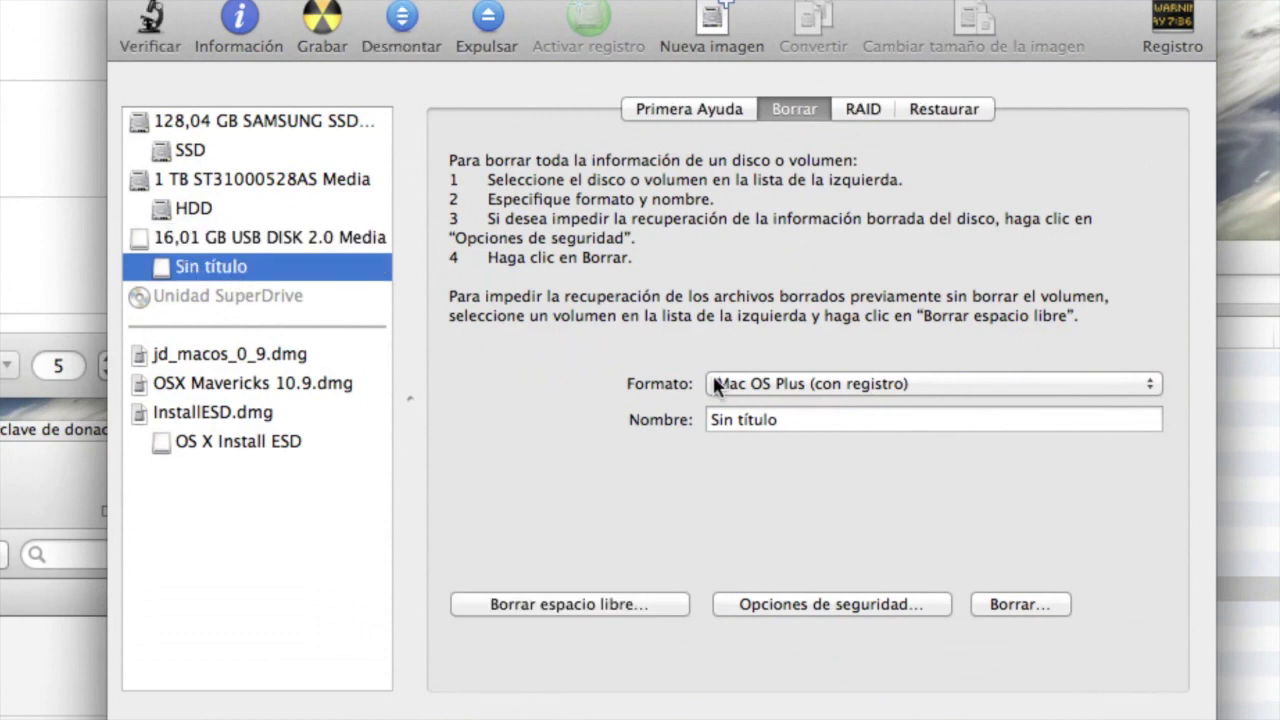
{"action": "left_click", "coordinate": [930, 109]}
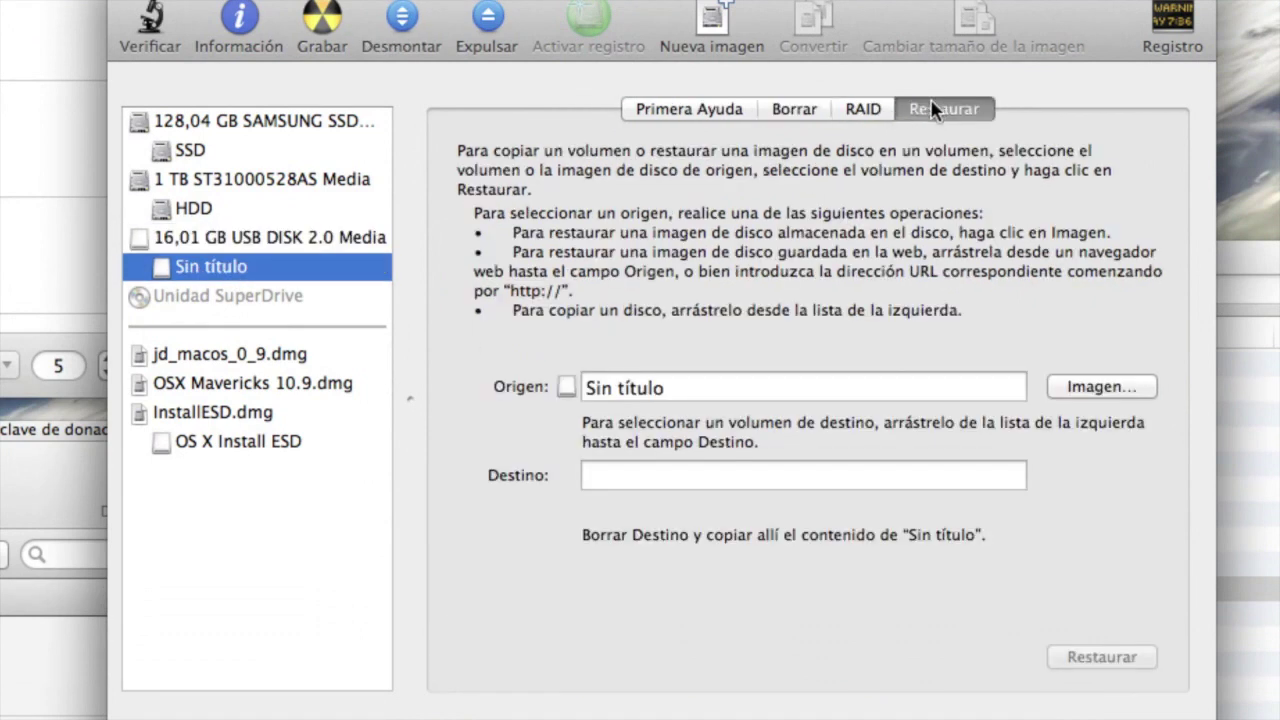
{"action": "left_click", "coordinate": [700, 108]}
{"action": "right_click", "coordinate": [285, 270]}
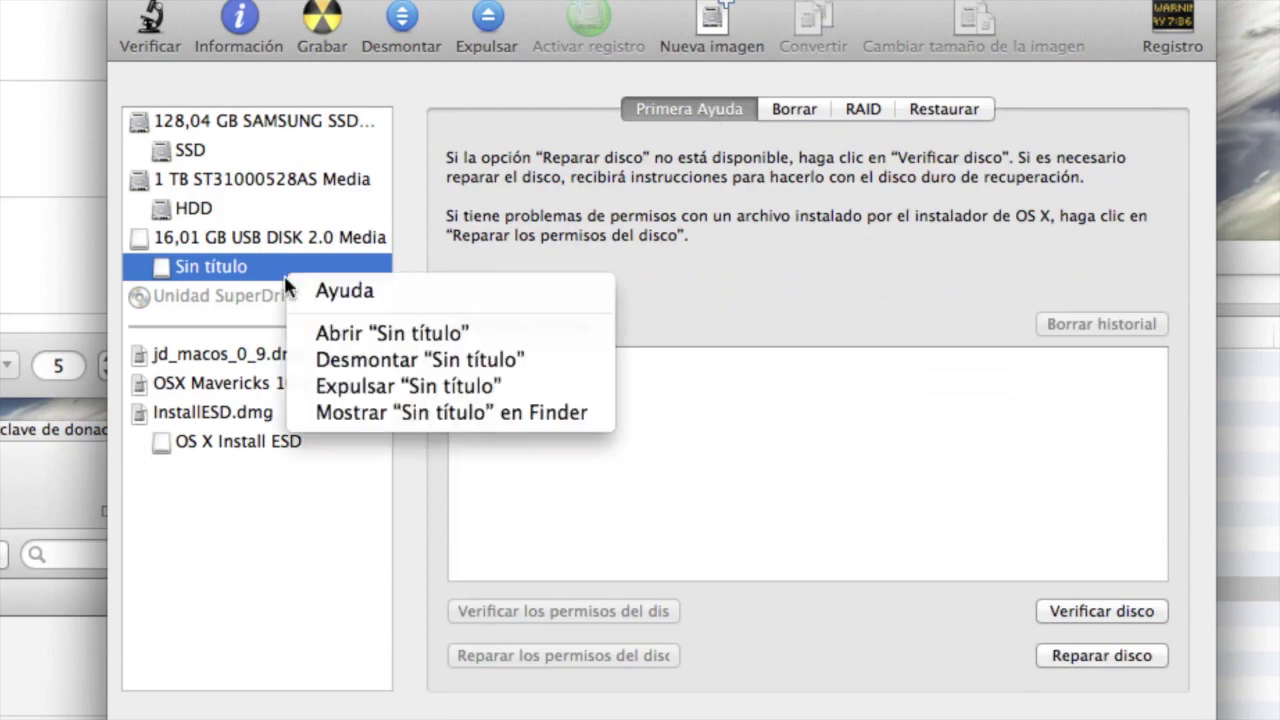
{"action": "left_click", "coordinate": [708, 270]}
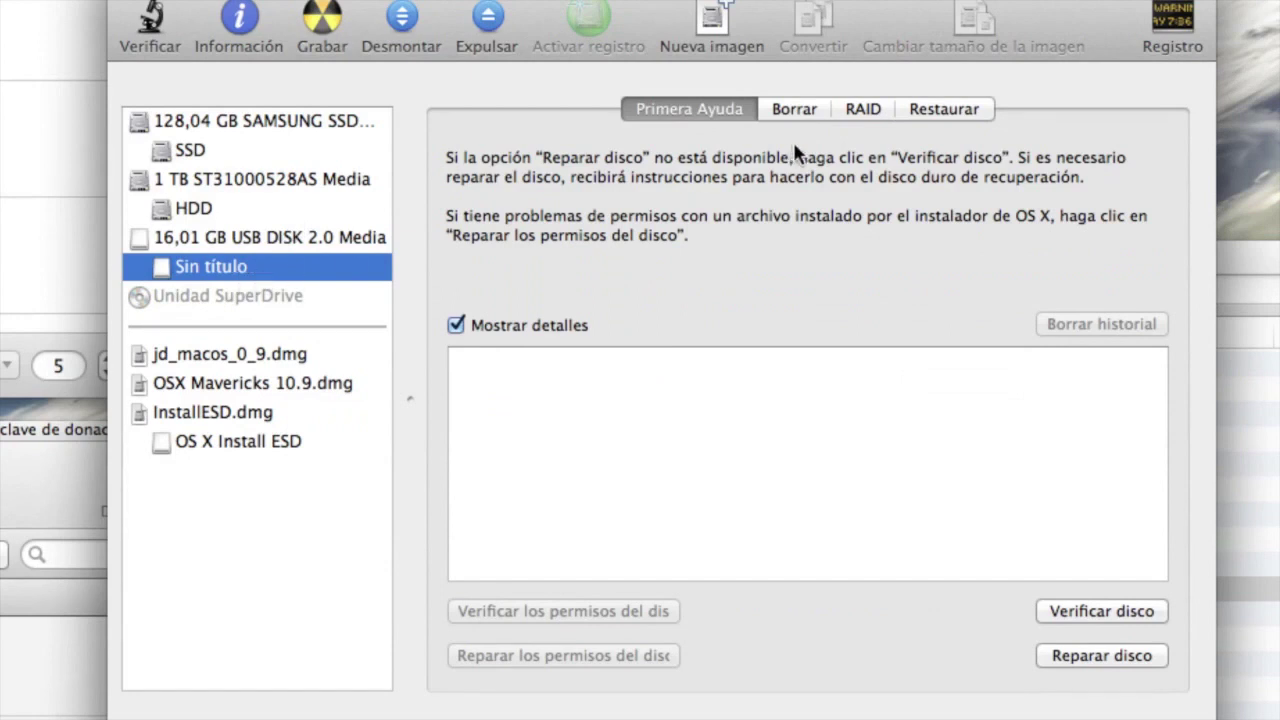
Step: Set the Sin título volume as the restore destination and the OS X Install ESD volume as the origin
{"action": "left_click", "coordinate": [932, 113]}
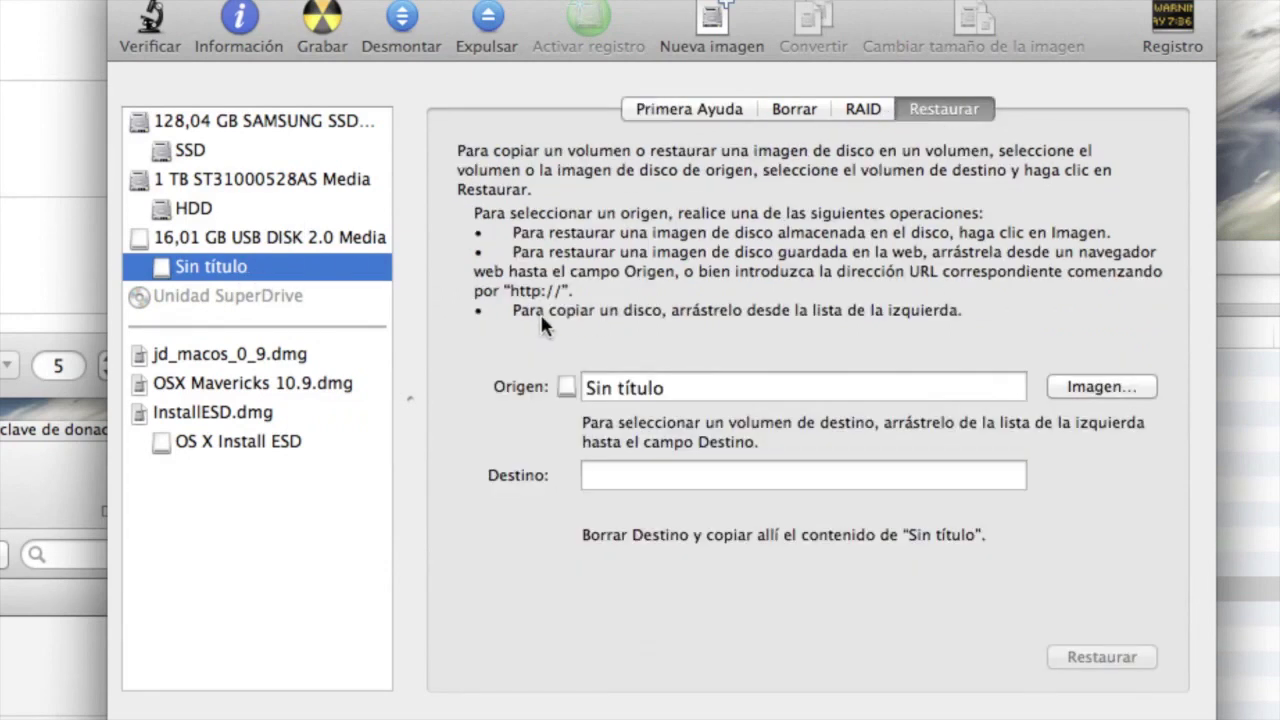
{"action": "right_click", "coordinate": [230, 270]}
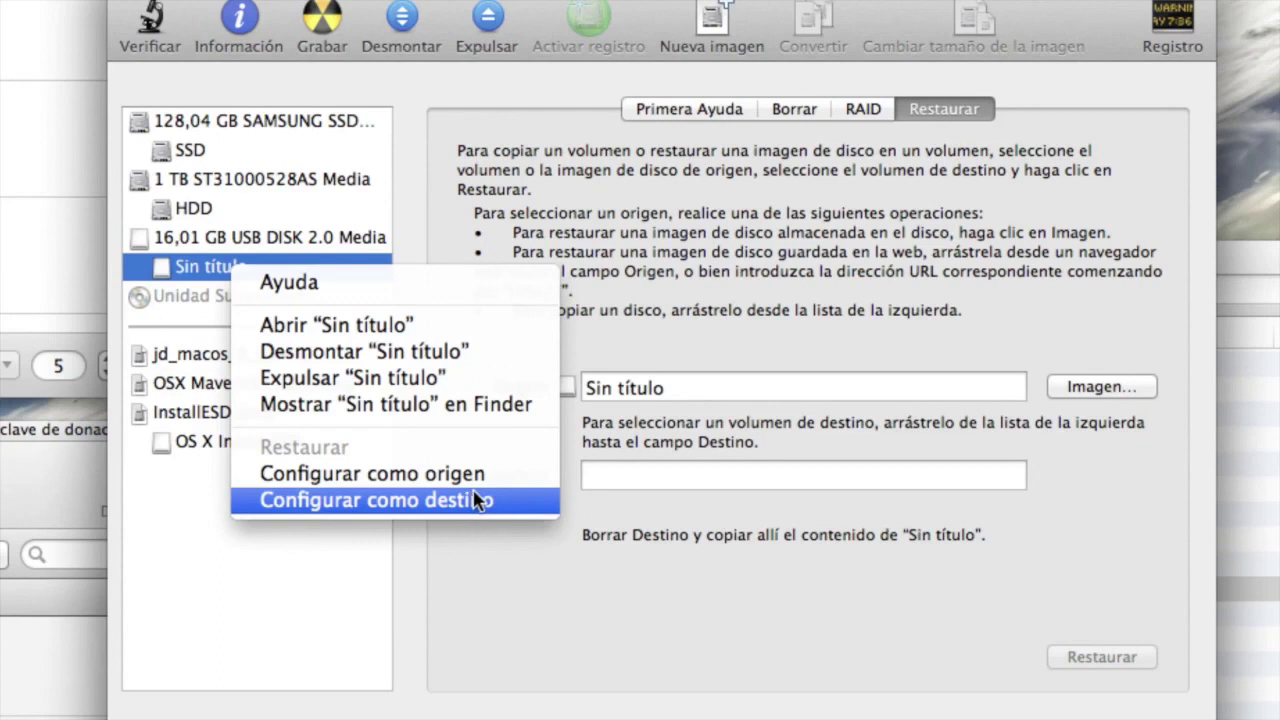
{"action": "left_click", "coordinate": [503, 500]}
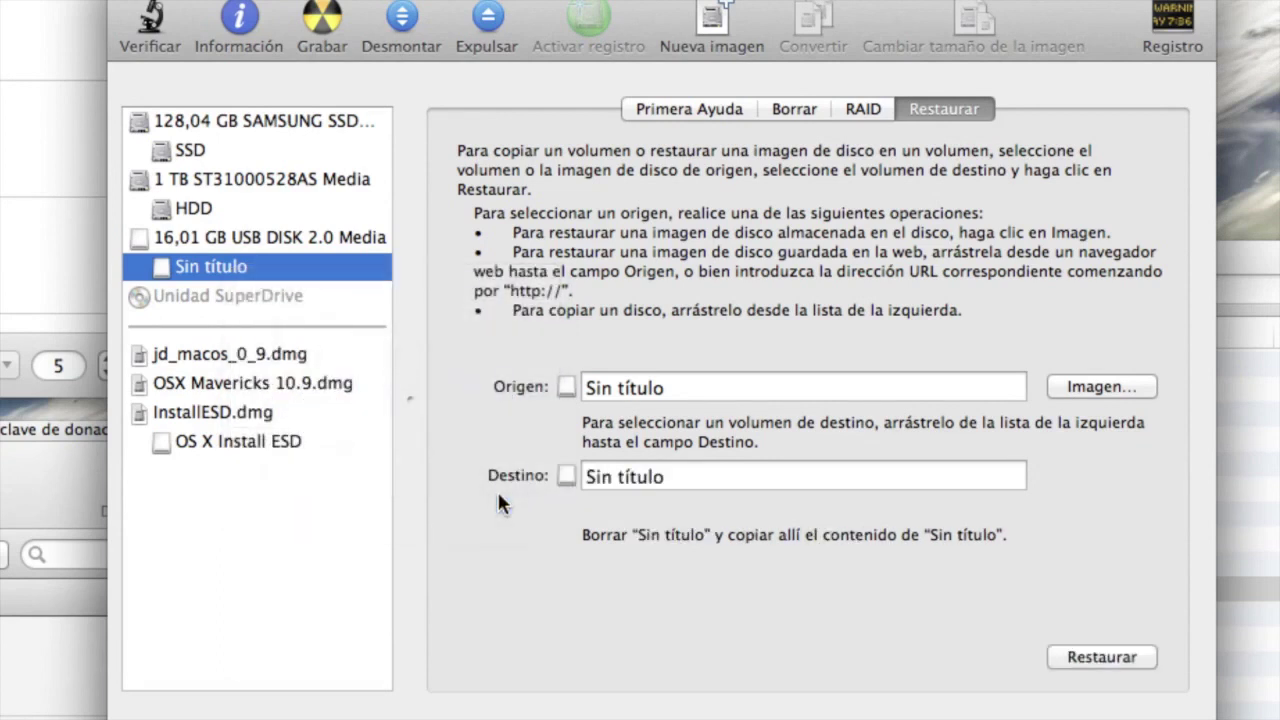
{"action": "right_click", "coordinate": [268, 441]}
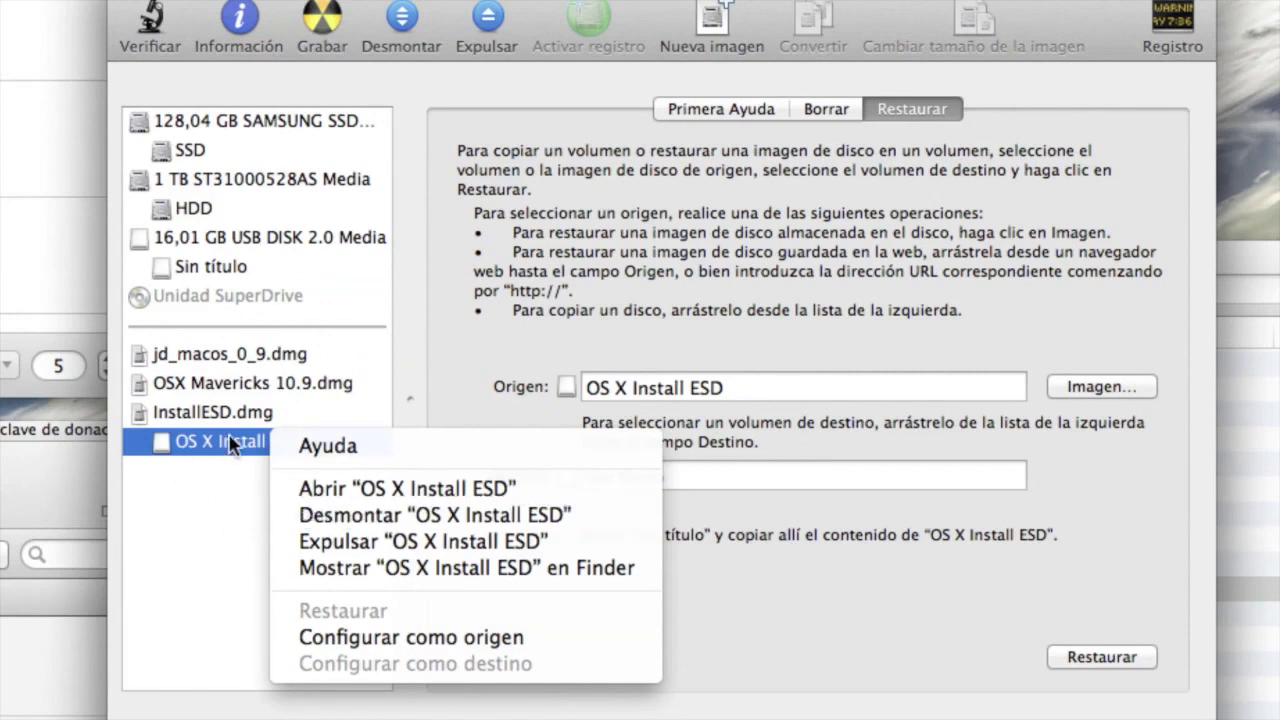
{"action": "left_click", "coordinate": [446, 643]}
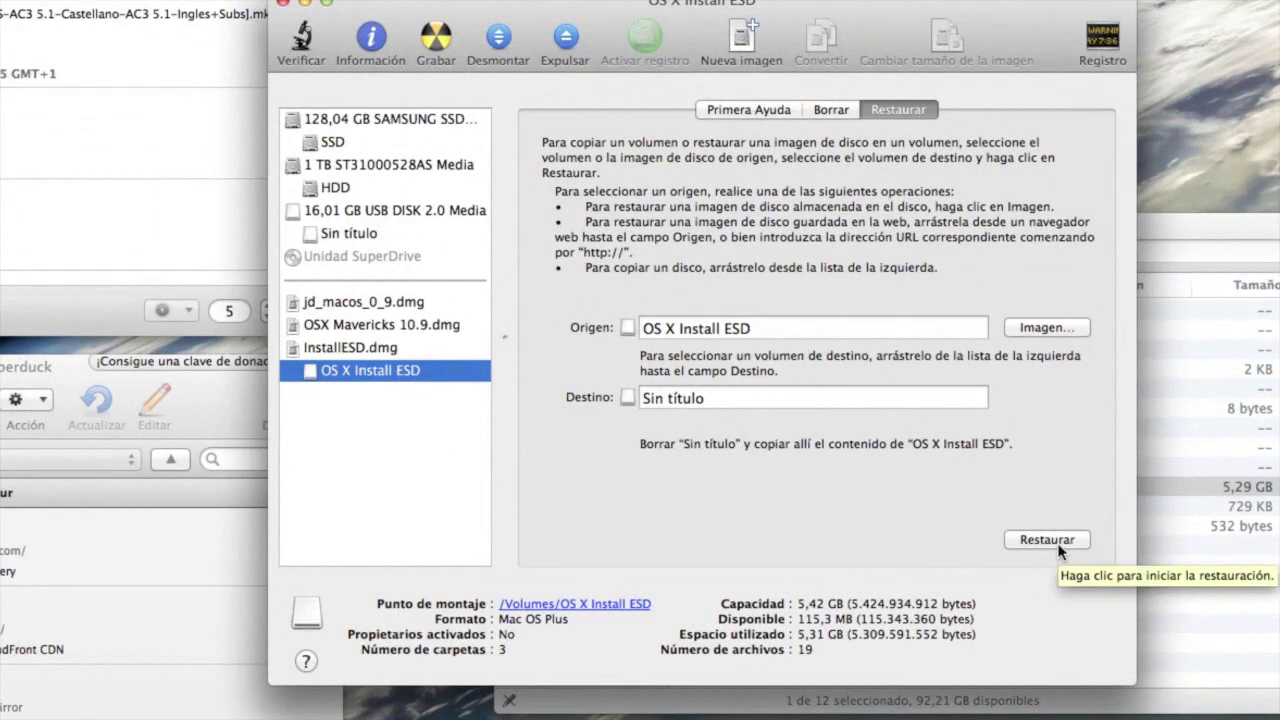
Step: Start restoring OS X Install ESD to Sin título, confirm erasing the destination, and authorize with the account password
{"action": "left_click", "coordinate": [1050, 541]}
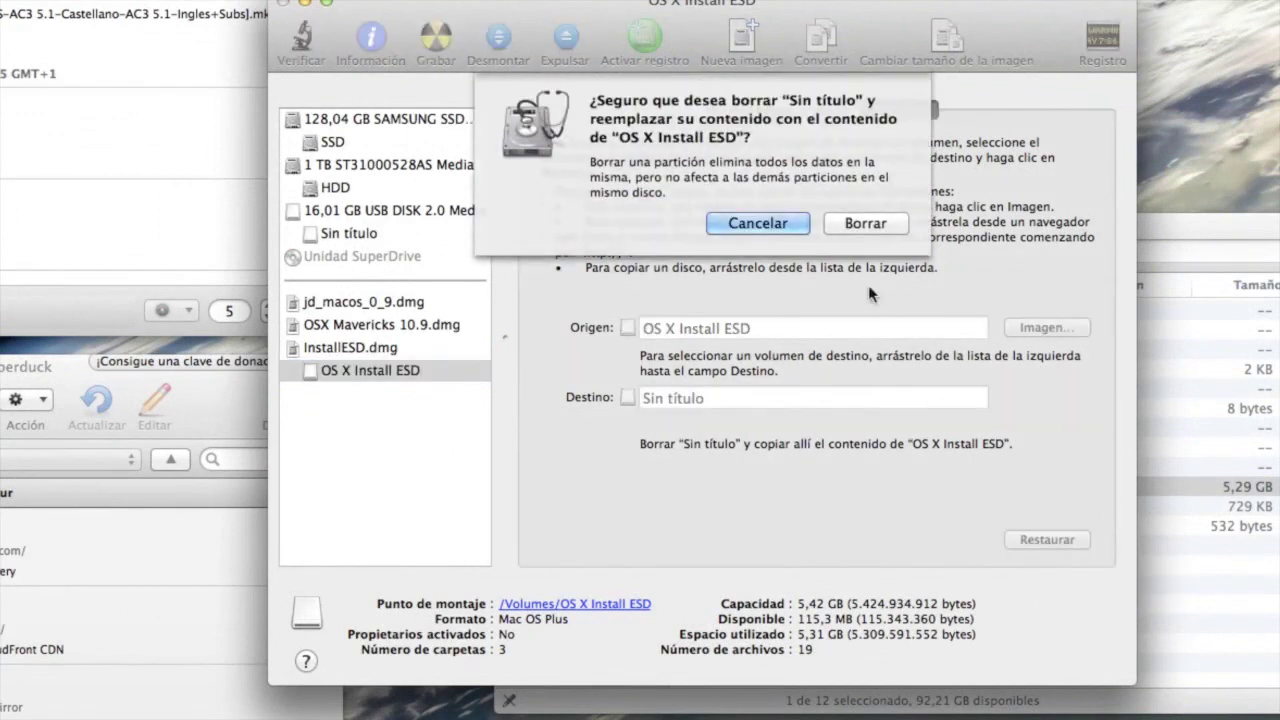
{"action": "left_click", "coordinate": [882, 267]}
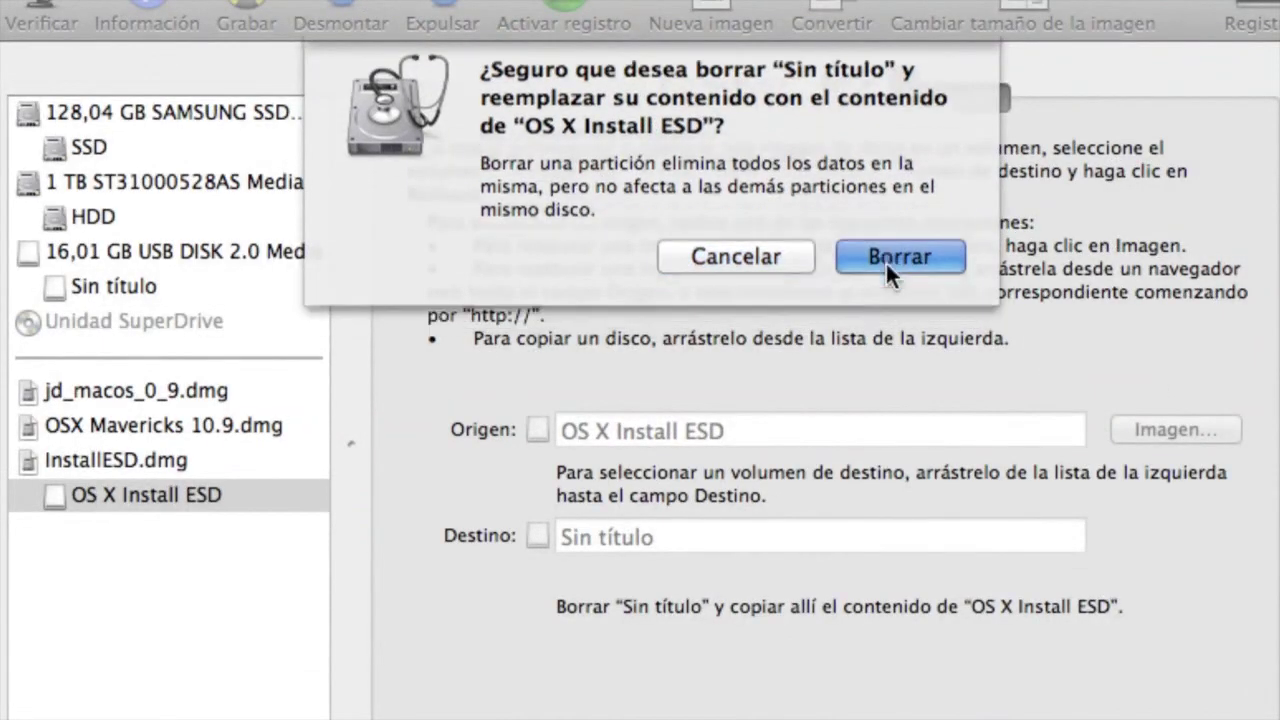
{"action": "type", "text": "********"}
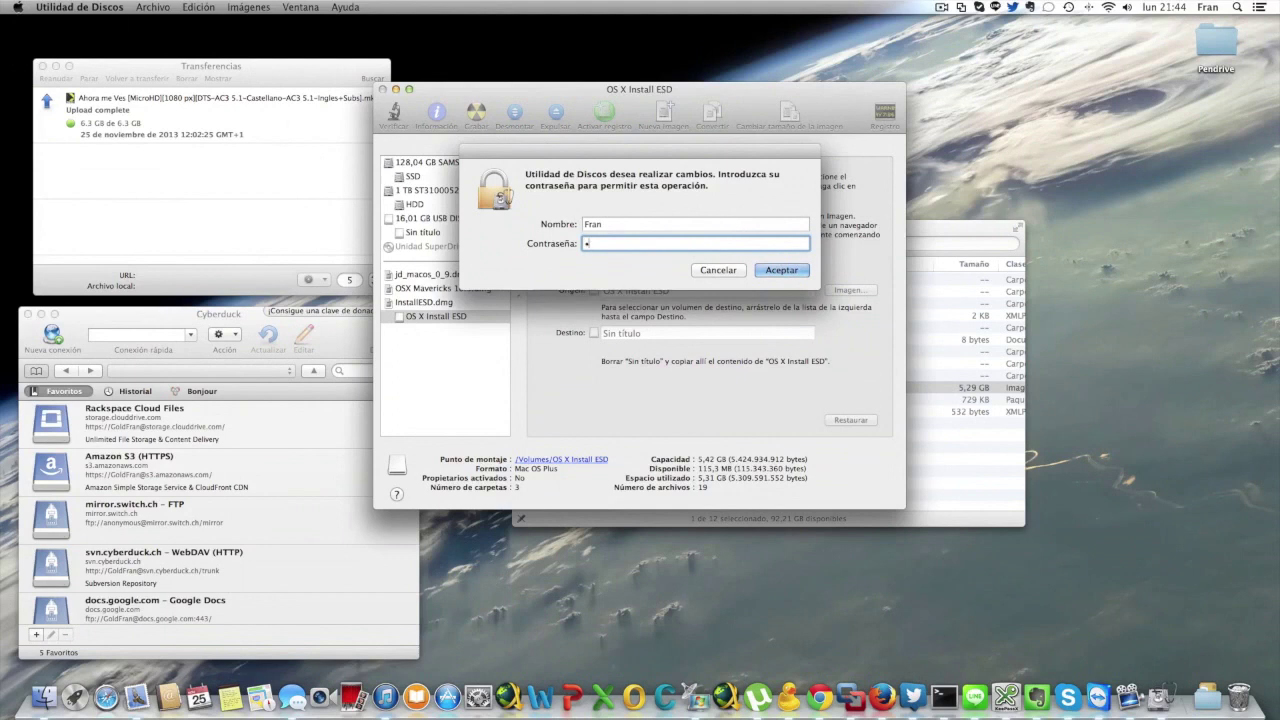
{"action": "key", "text": "Return"}
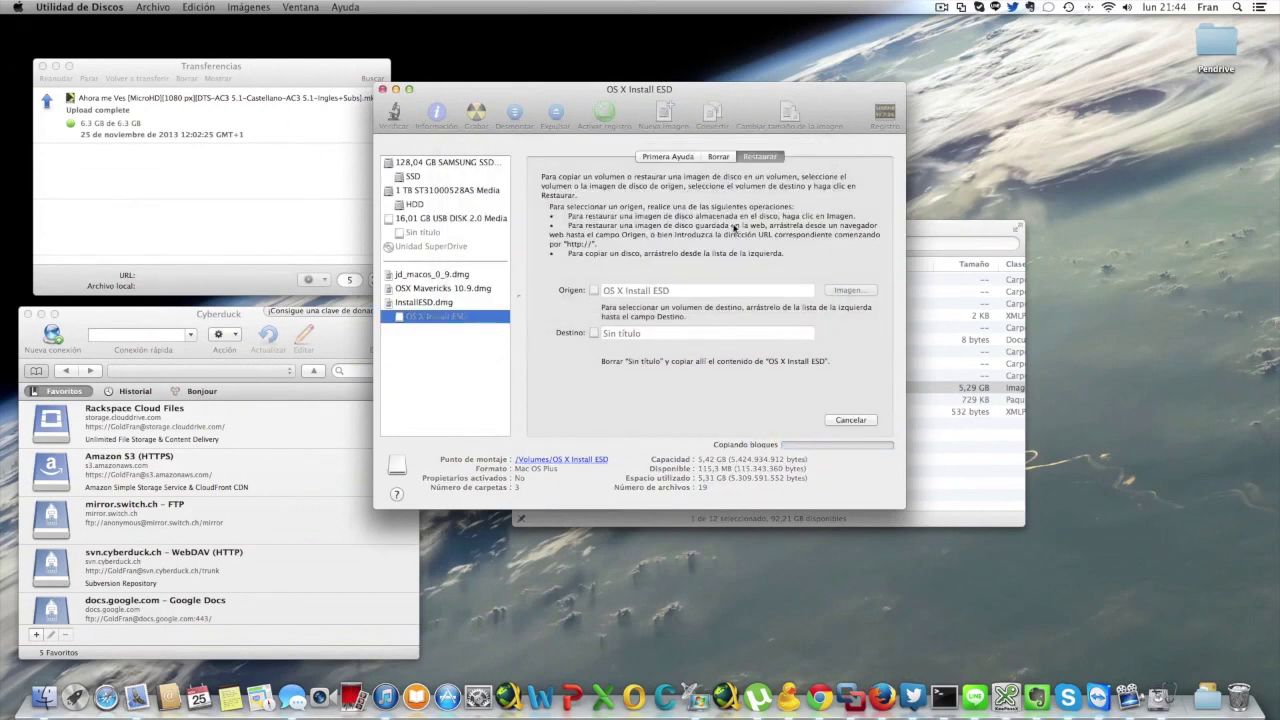